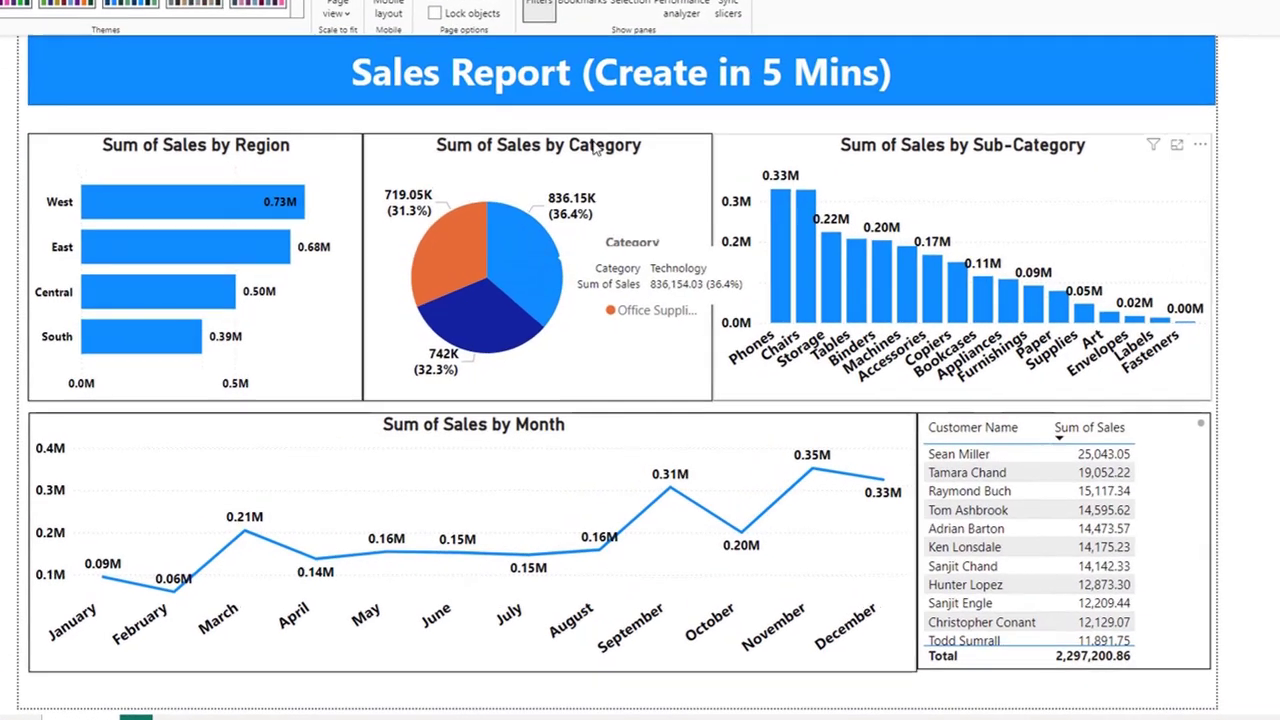
- Cross-filter the report to Office Supplies from the pie chart, then clear that filter
{"action": "mouse_move", "coordinate": [423, 275]}
{"action": "left_click", "coordinate": [436, 242]}
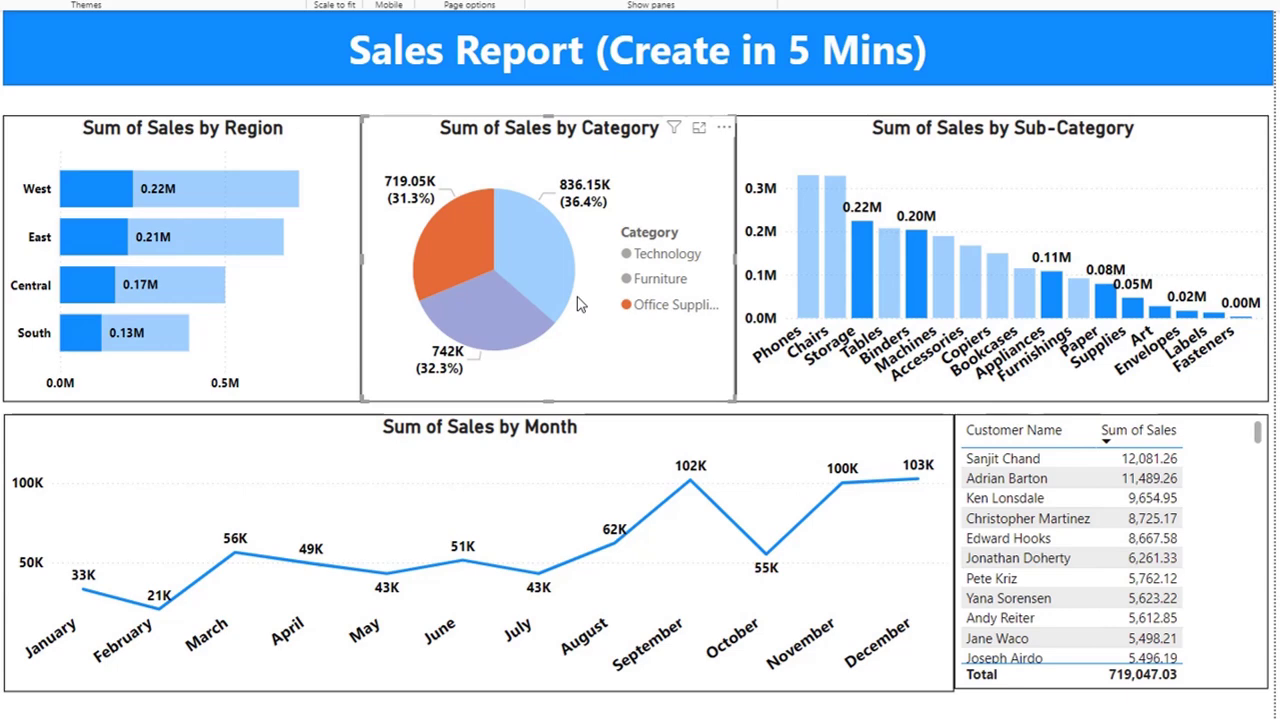
{"action": "left_click", "coordinate": [463, 233]}
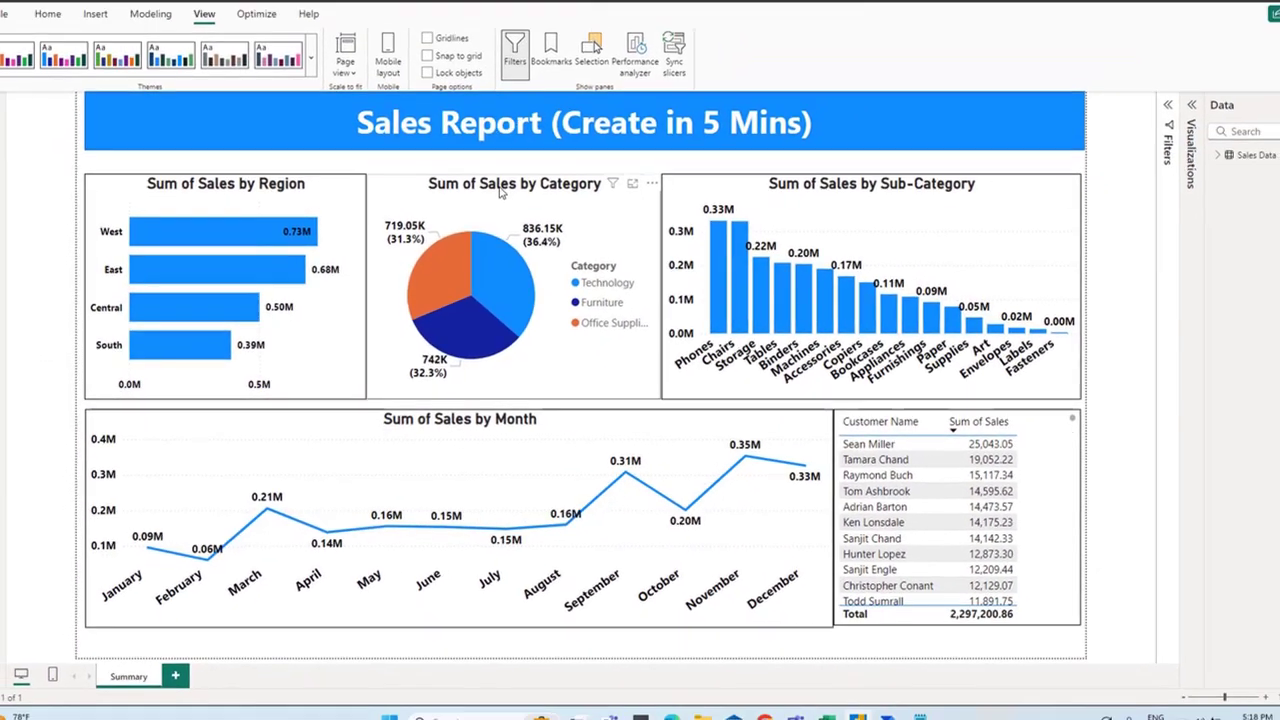
{"action": "mouse_move", "coordinate": [791, 457]}
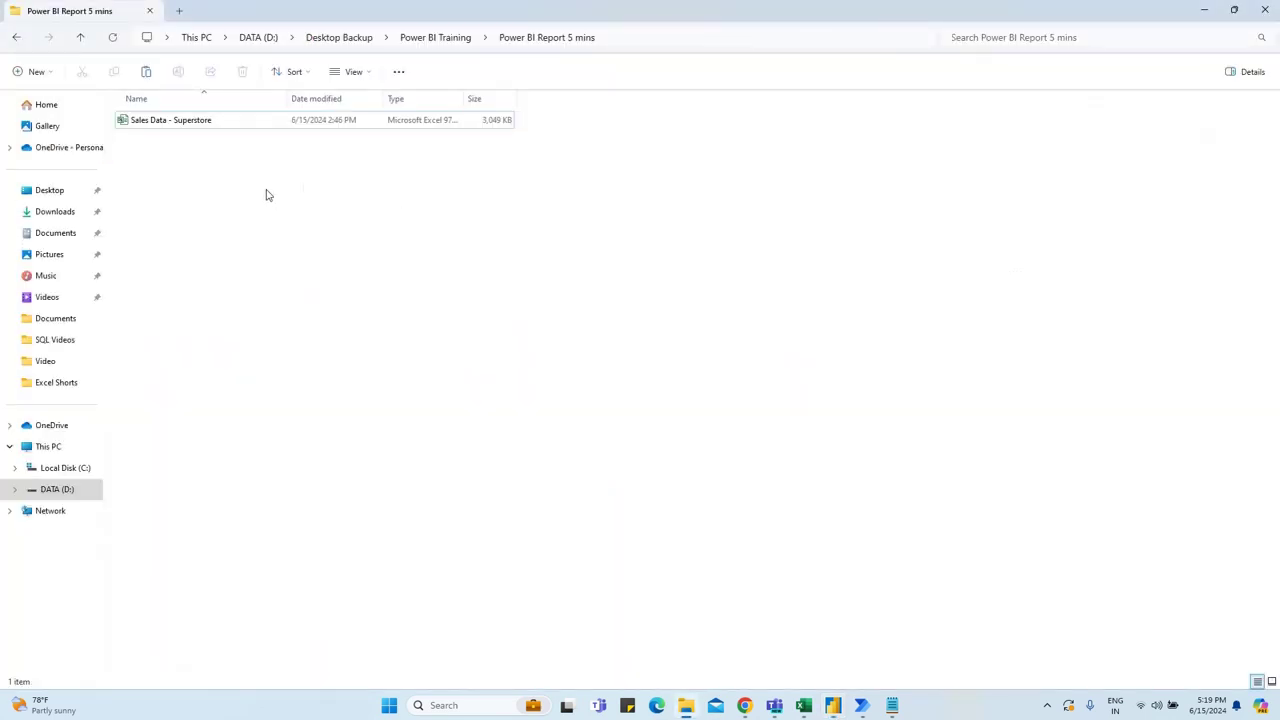
- Open Sales Data - Superstore in Excel, inspect Region, Category, Sub-Category and Order Date, then close it
{"action": "left_click", "coordinate": [161, 120]}
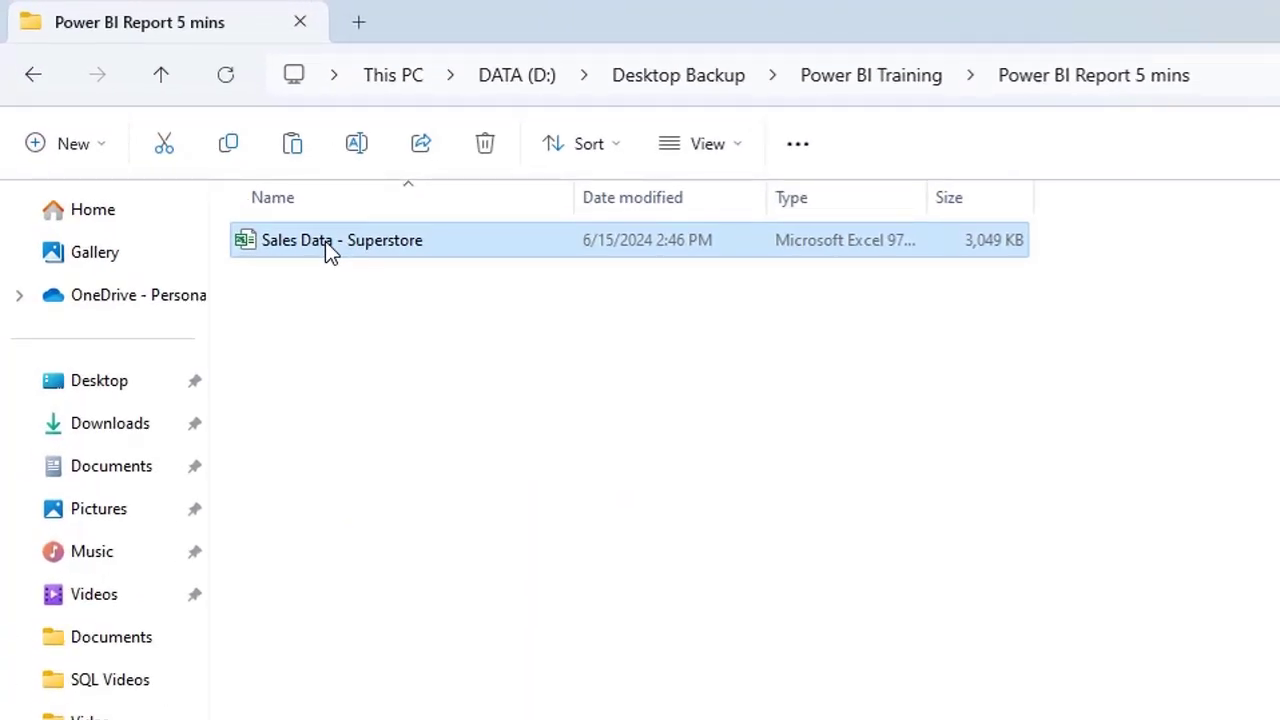
{"action": "double_click", "coordinate": [330, 250]}
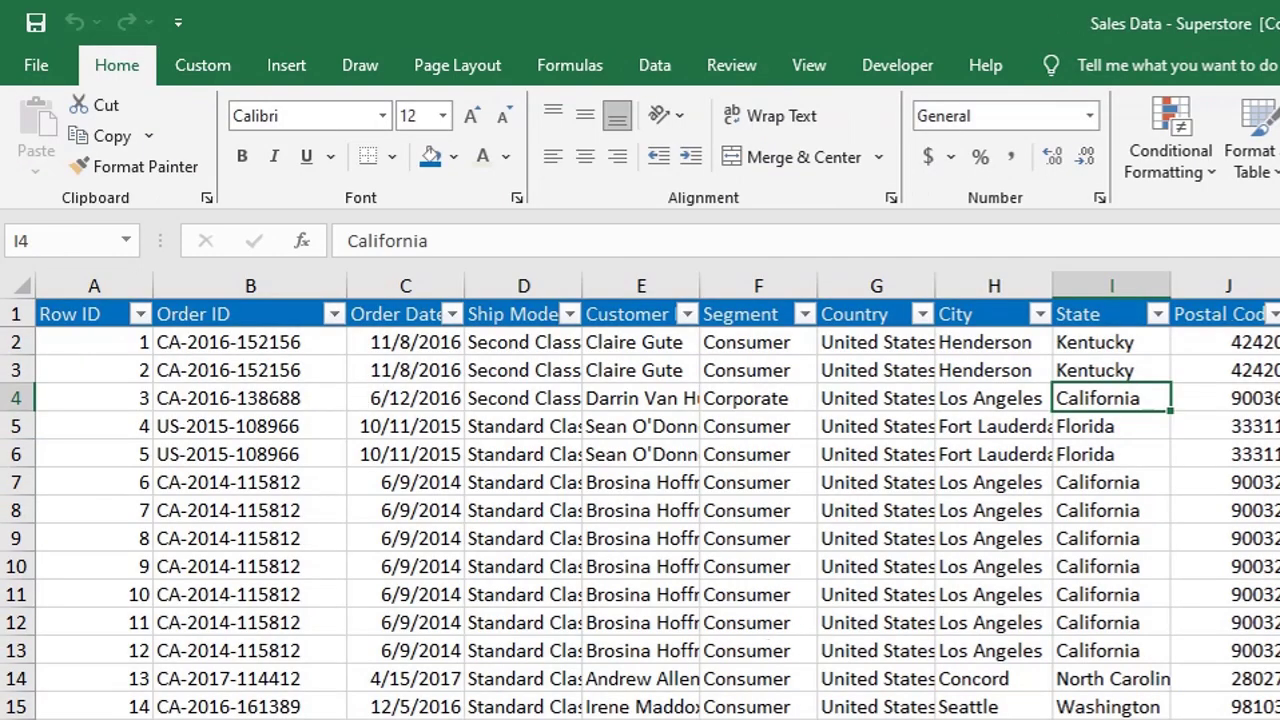
{"action": "left_click", "coordinate": [912, 284]}
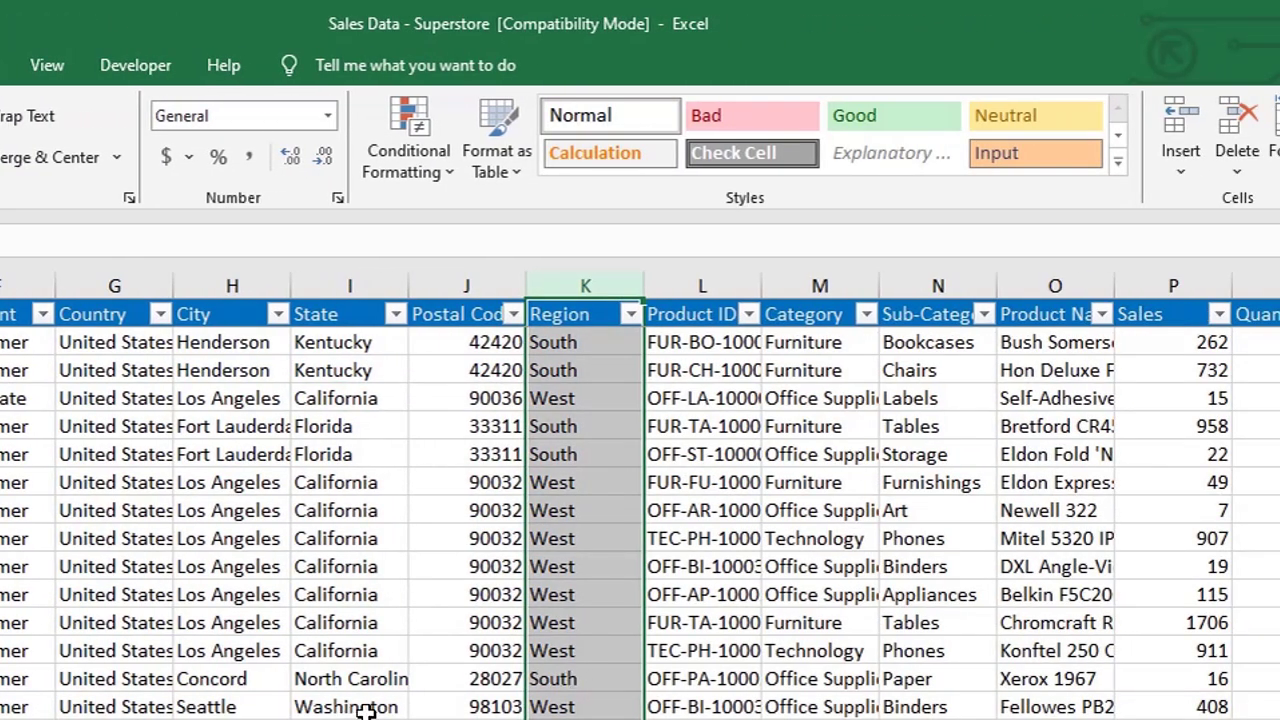
{"action": "left_click", "coordinate": [819, 284]}
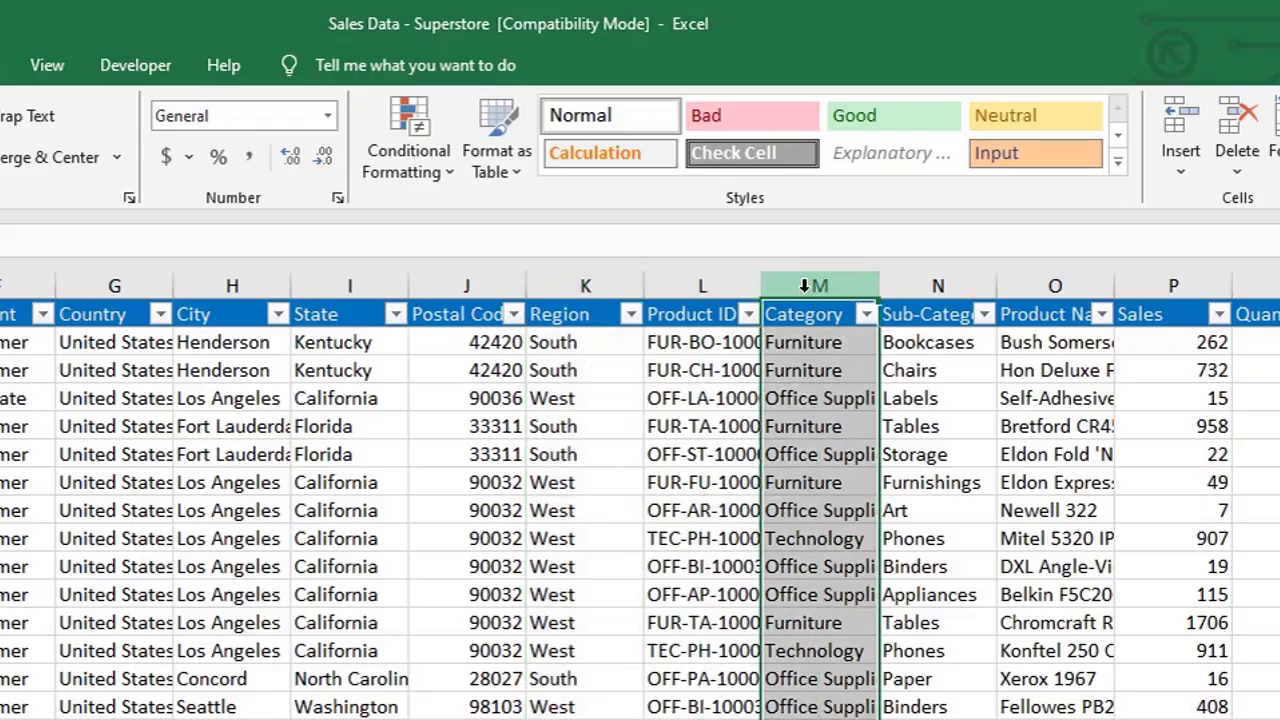
{"action": "left_click", "coordinate": [937, 284]}
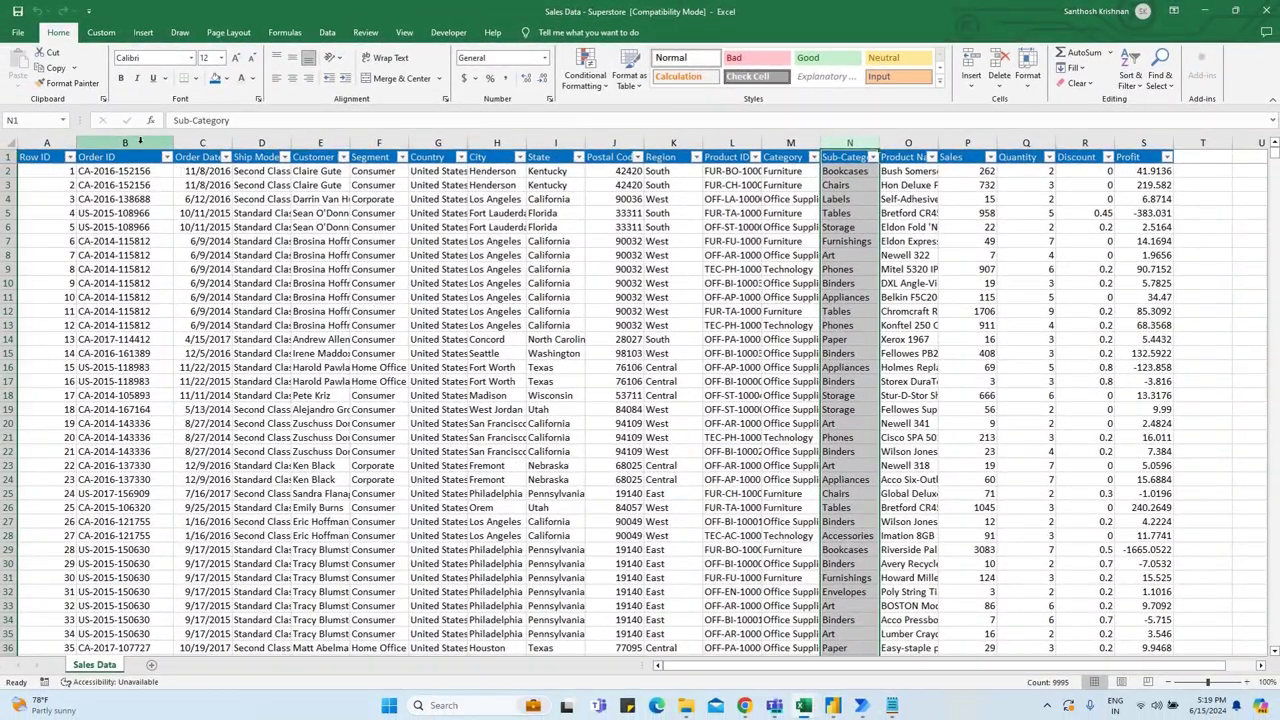
{"action": "left_click", "coordinate": [190, 143]}
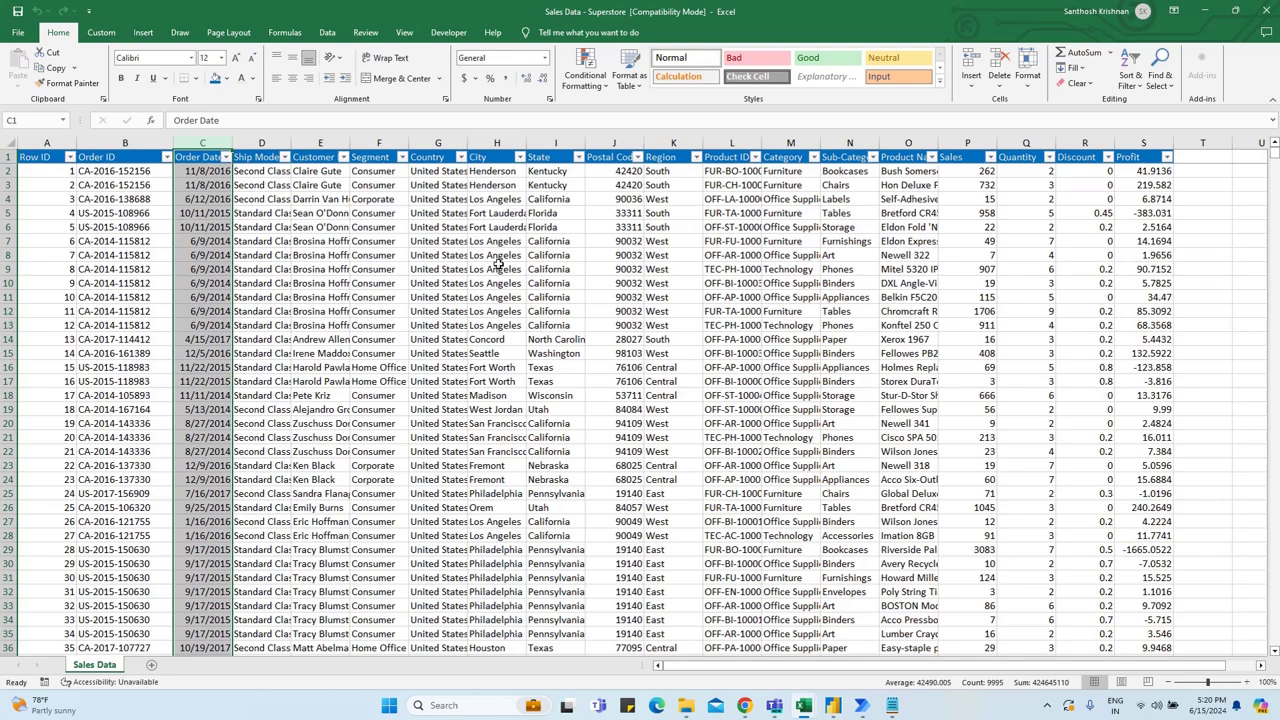
{"action": "left_click", "coordinate": [1270, 12]}
- Search Windows for 'powerbi' and launch the Power BI Desktop best match
{"action": "left_click", "coordinate": [467, 704]}
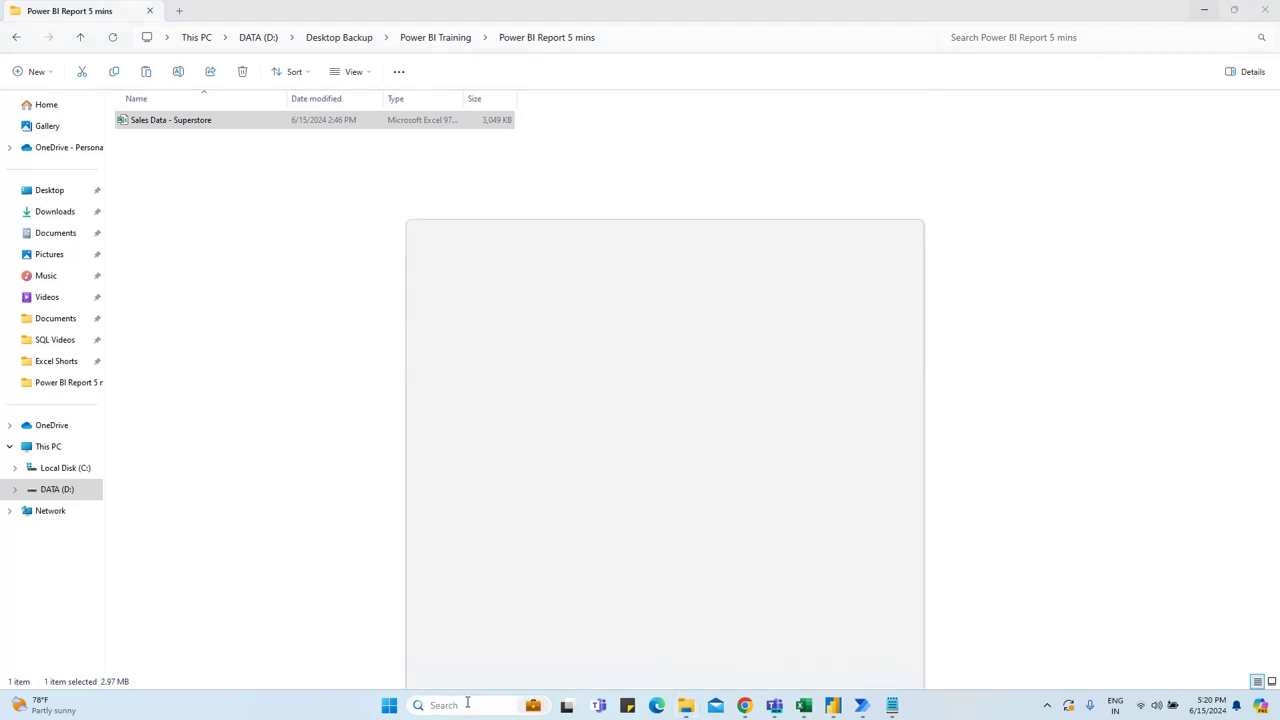
{"action": "type", "text": "powerbi"}
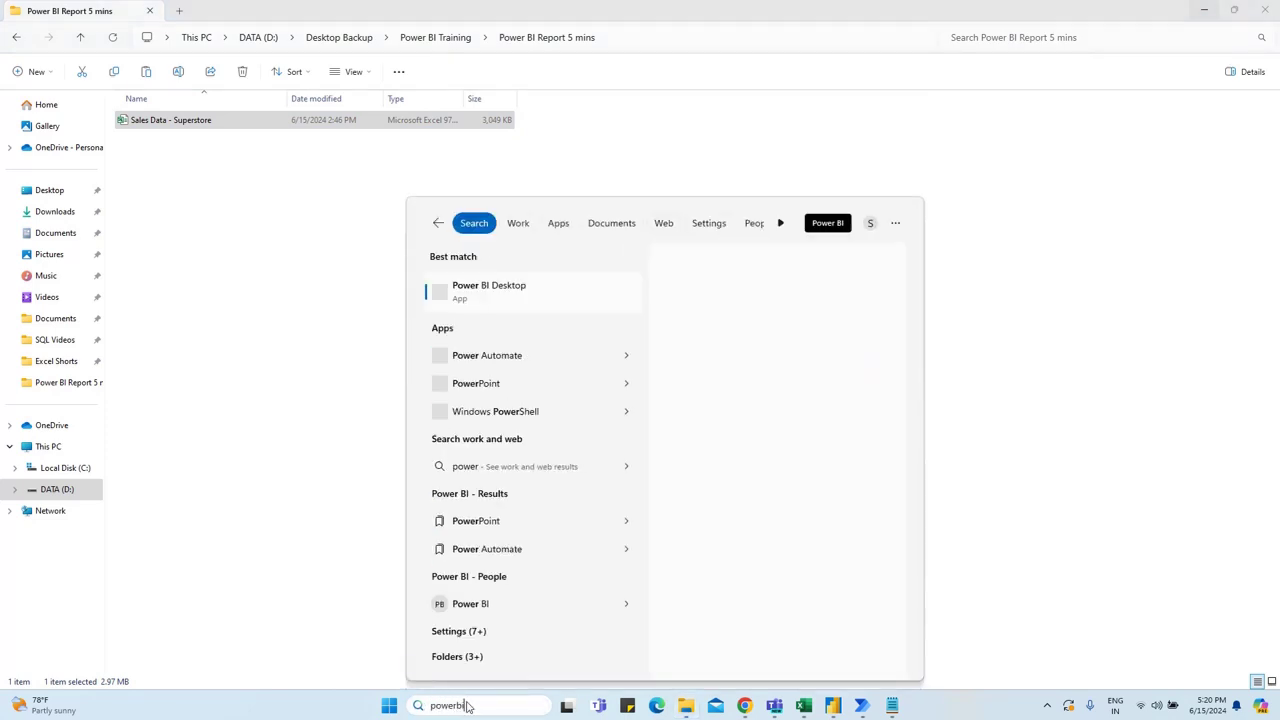
{"action": "left_click", "coordinate": [506, 291]}
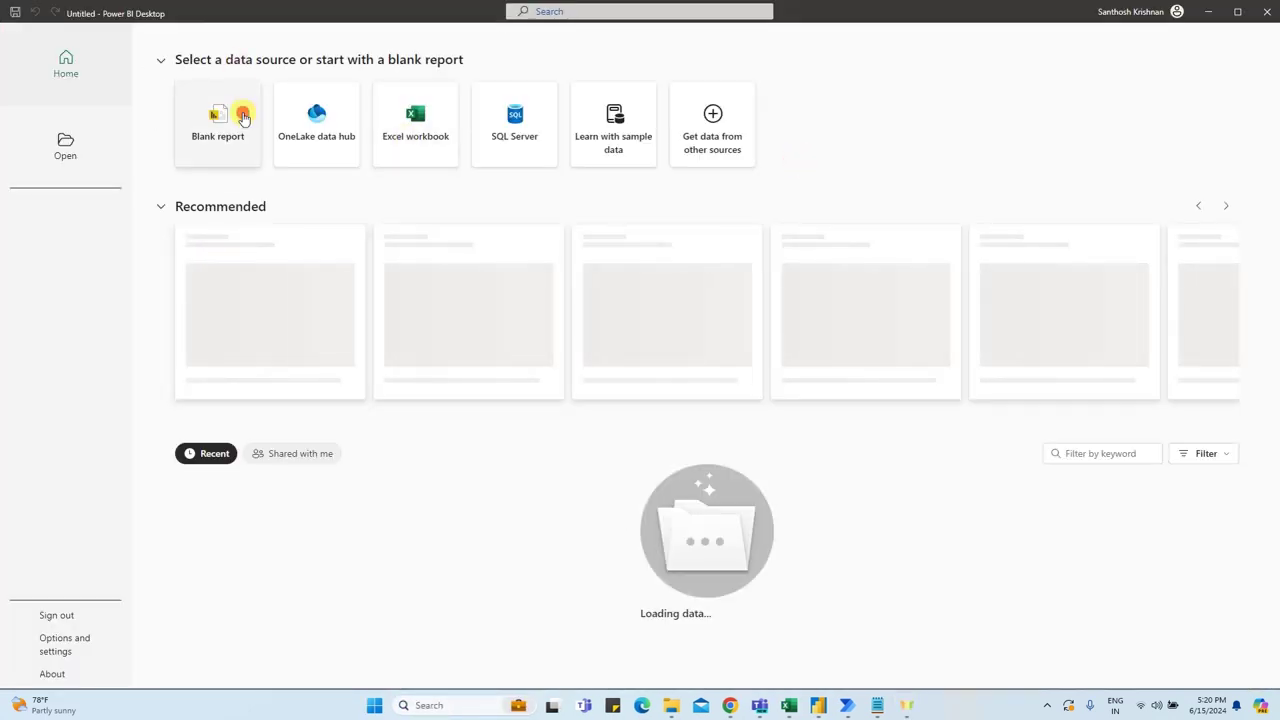
- Start a blank report and open the Sales Data - Superstore workbook for import
{"action": "left_click", "coordinate": [243, 118]}
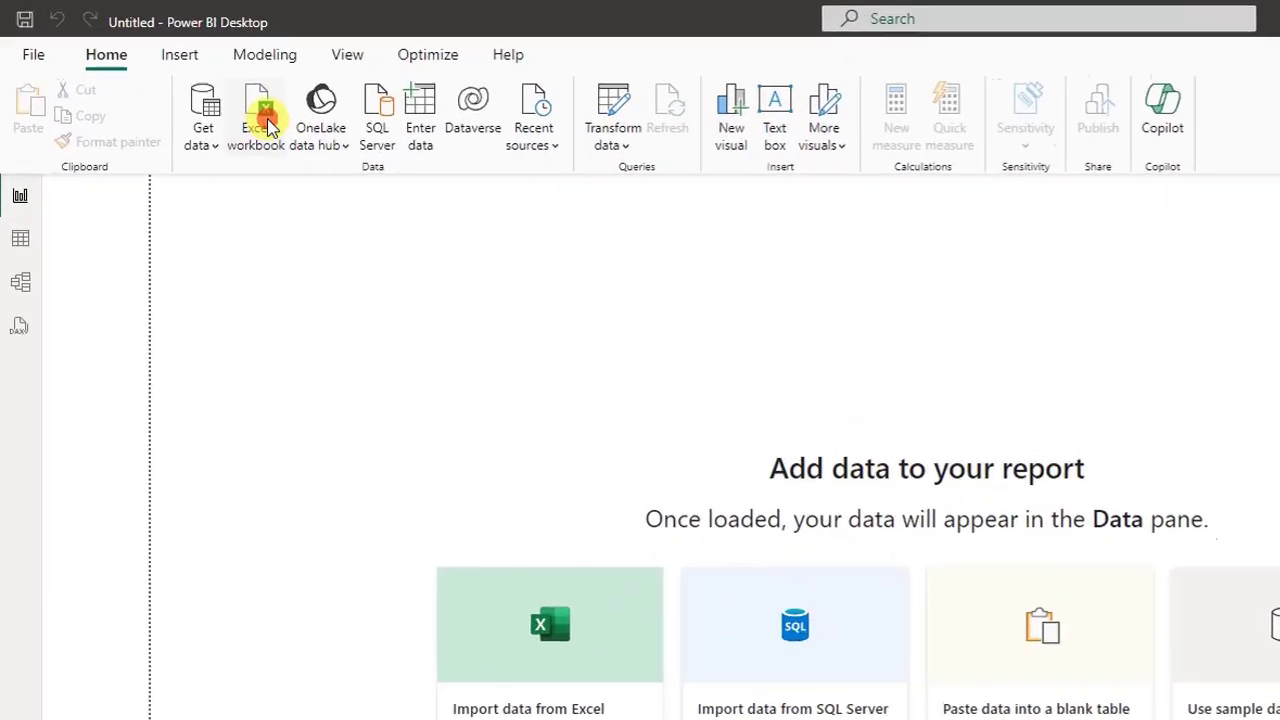
{"action": "left_click", "coordinate": [333, 157]}
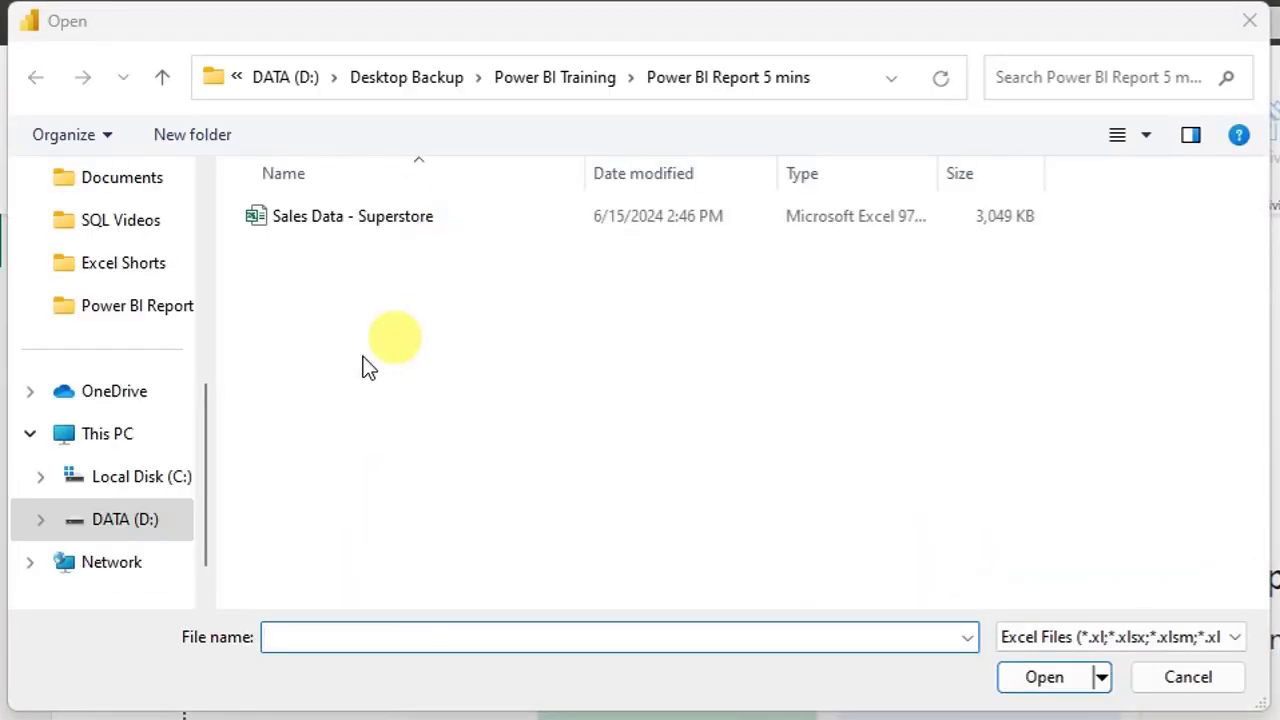
{"action": "left_click", "coordinate": [375, 216]}
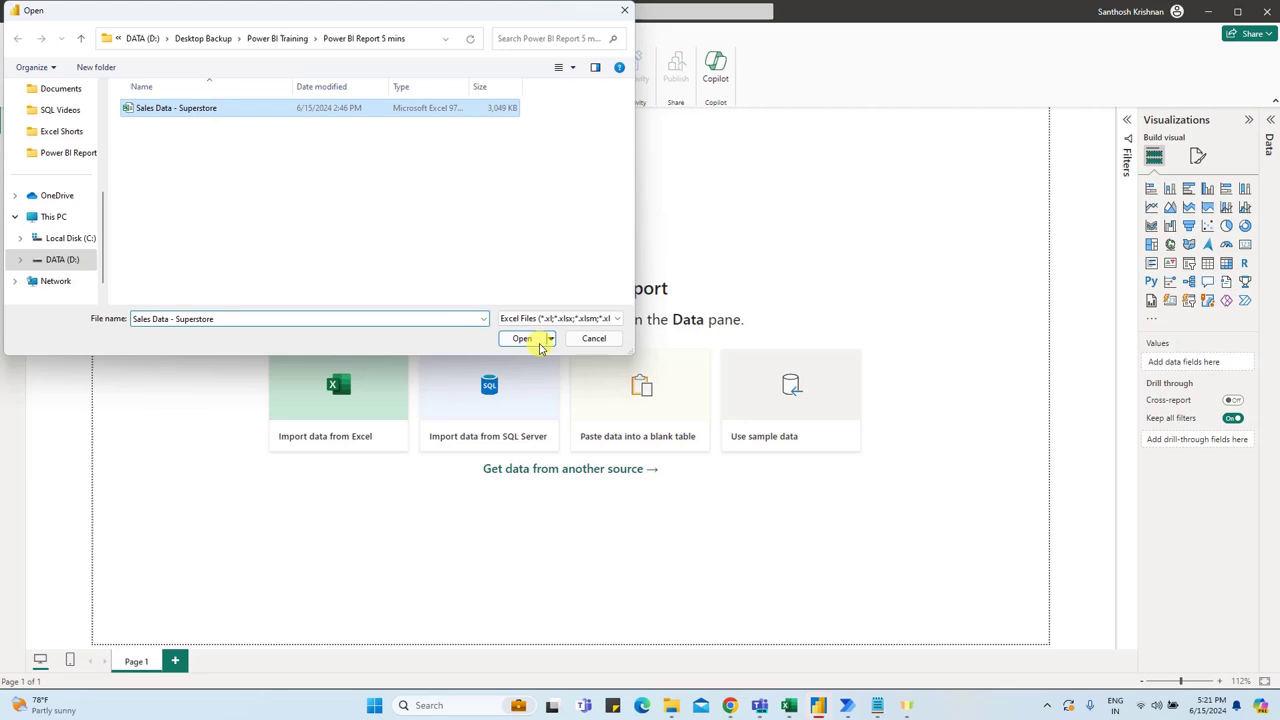
{"action": "left_click", "coordinate": [1044, 677]}
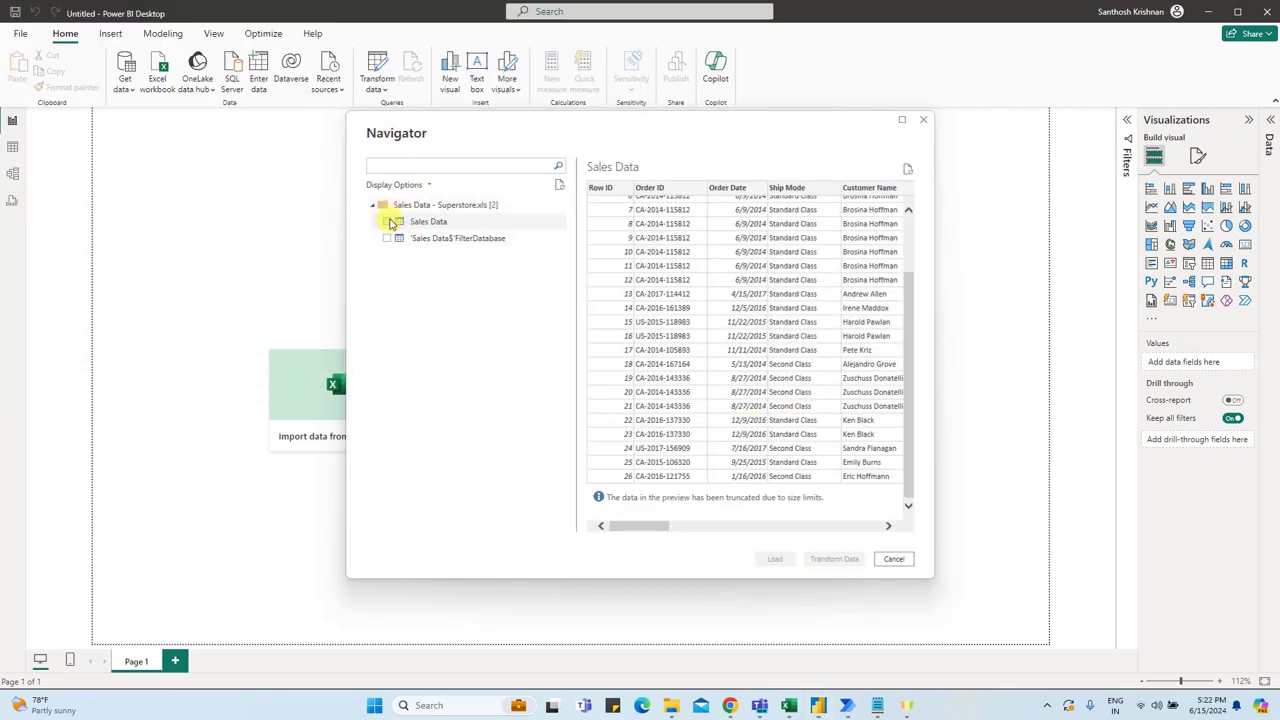
- Load the Sales Data table from Navigator and expand its fields in the Data pane
{"action": "left_click", "coordinate": [388, 222]}
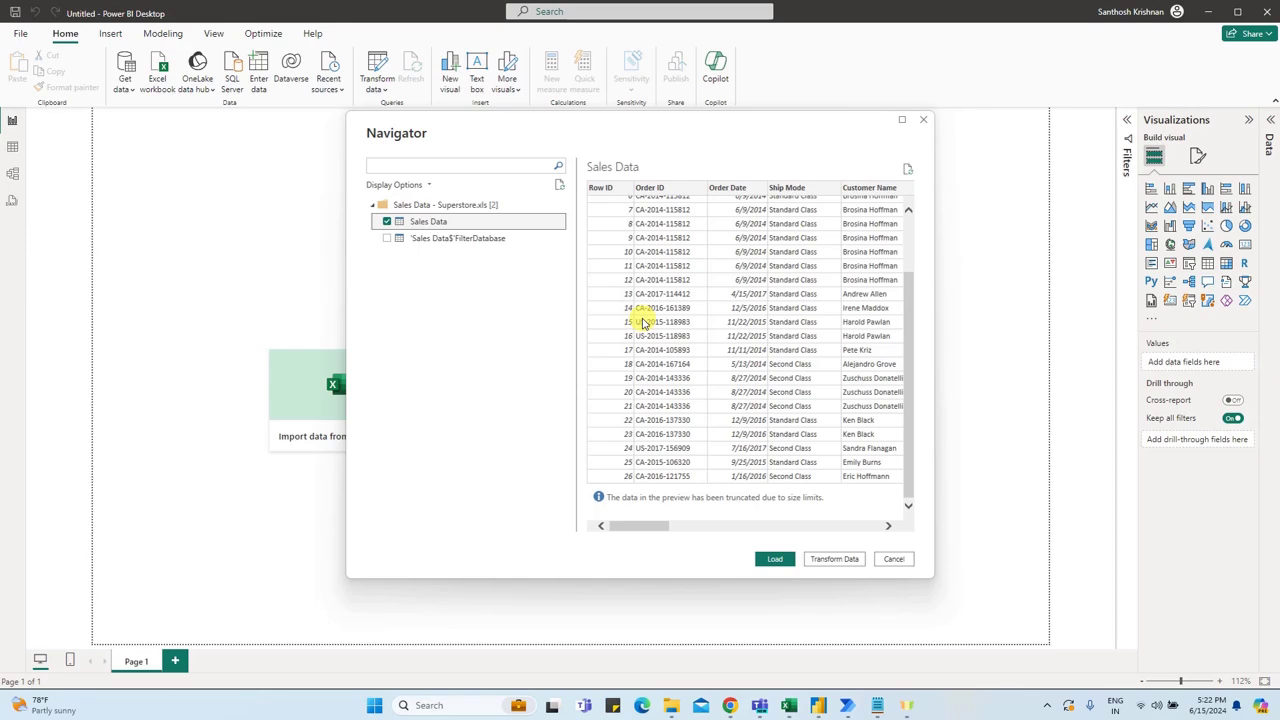
{"action": "left_click", "coordinate": [775, 560]}
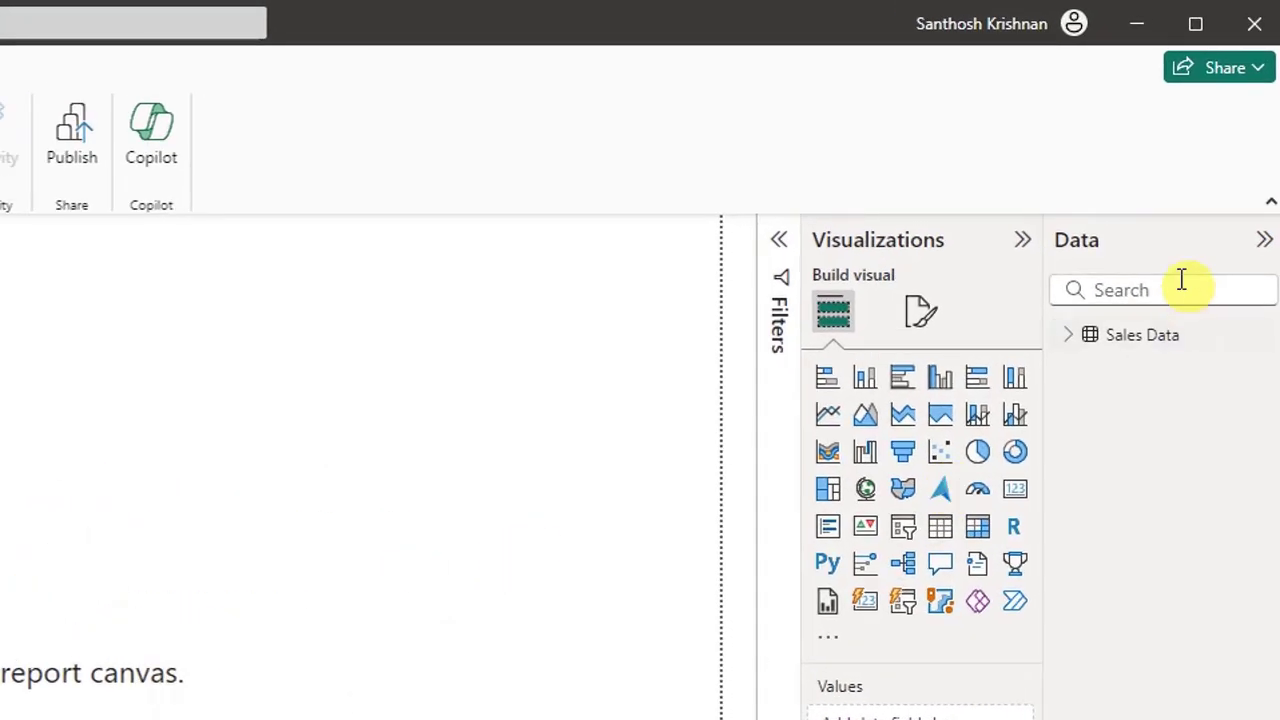
{"action": "left_click", "coordinate": [1069, 338]}
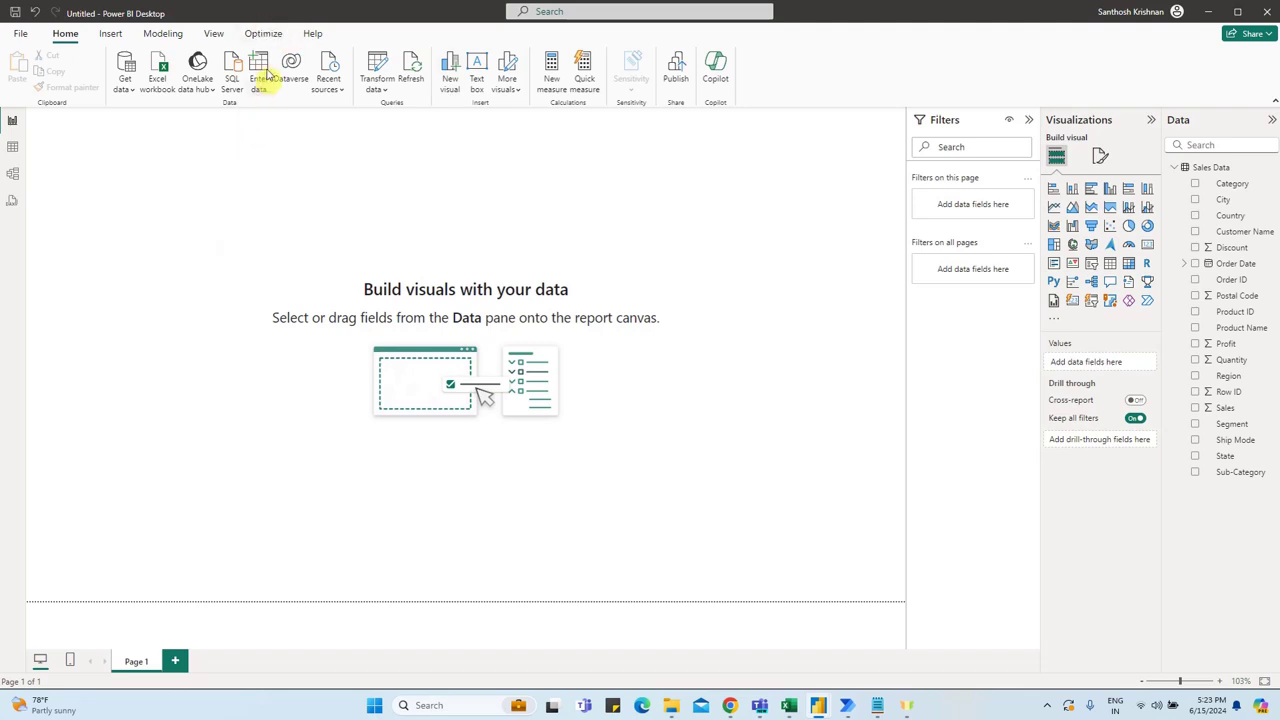
- Insert a rectangle shape and size it into a thin full-width banner at the top
{"action": "left_click", "coordinate": [115, 33]}
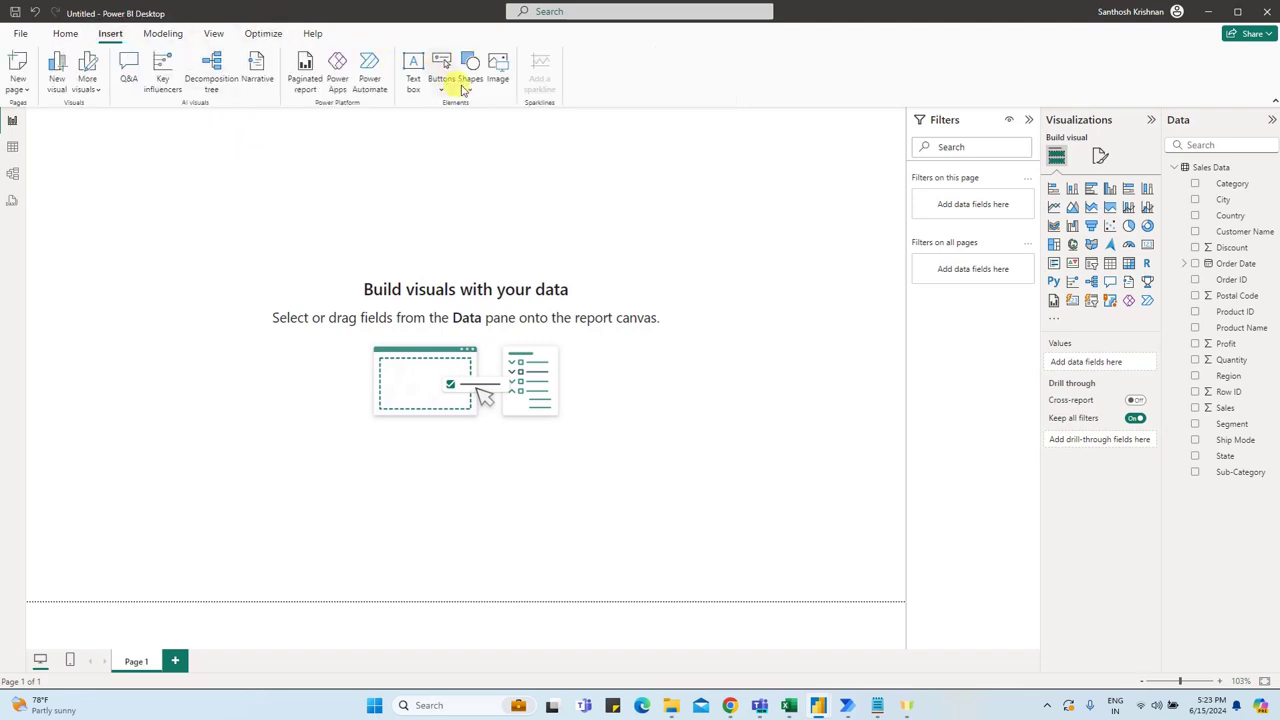
{"action": "left_click", "coordinate": [469, 86]}
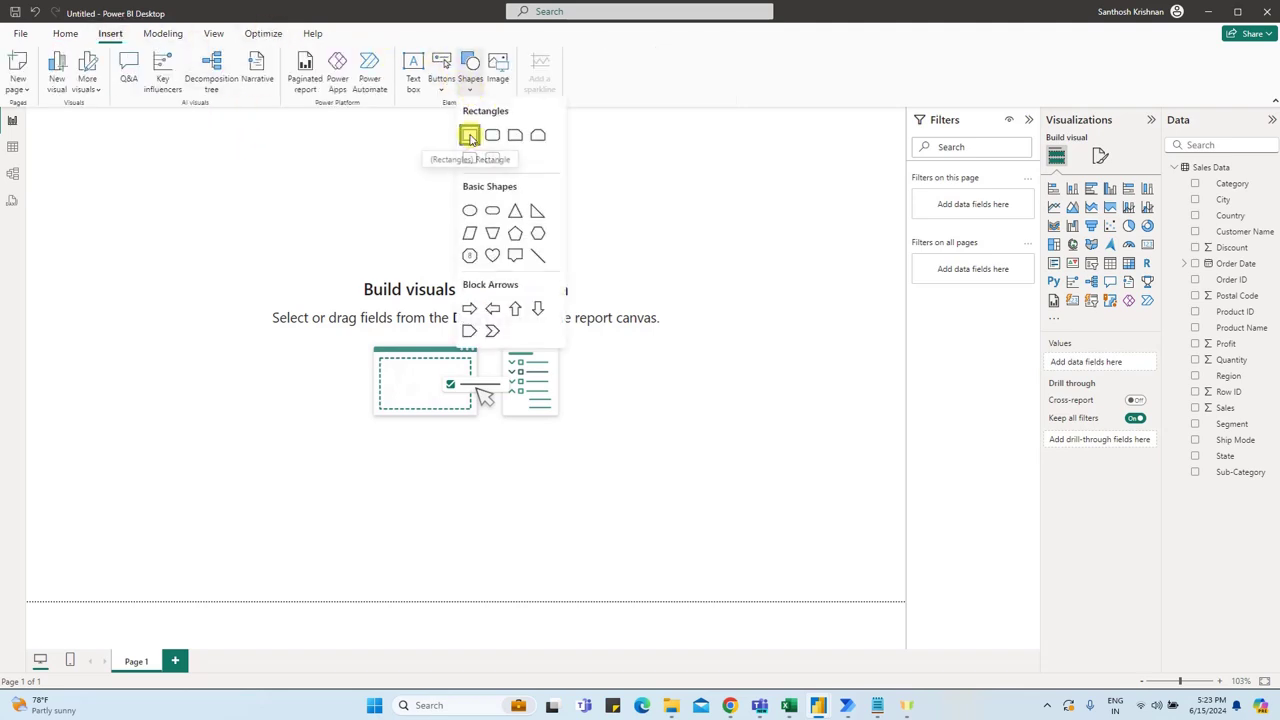
{"action": "left_click", "coordinate": [470, 135]}
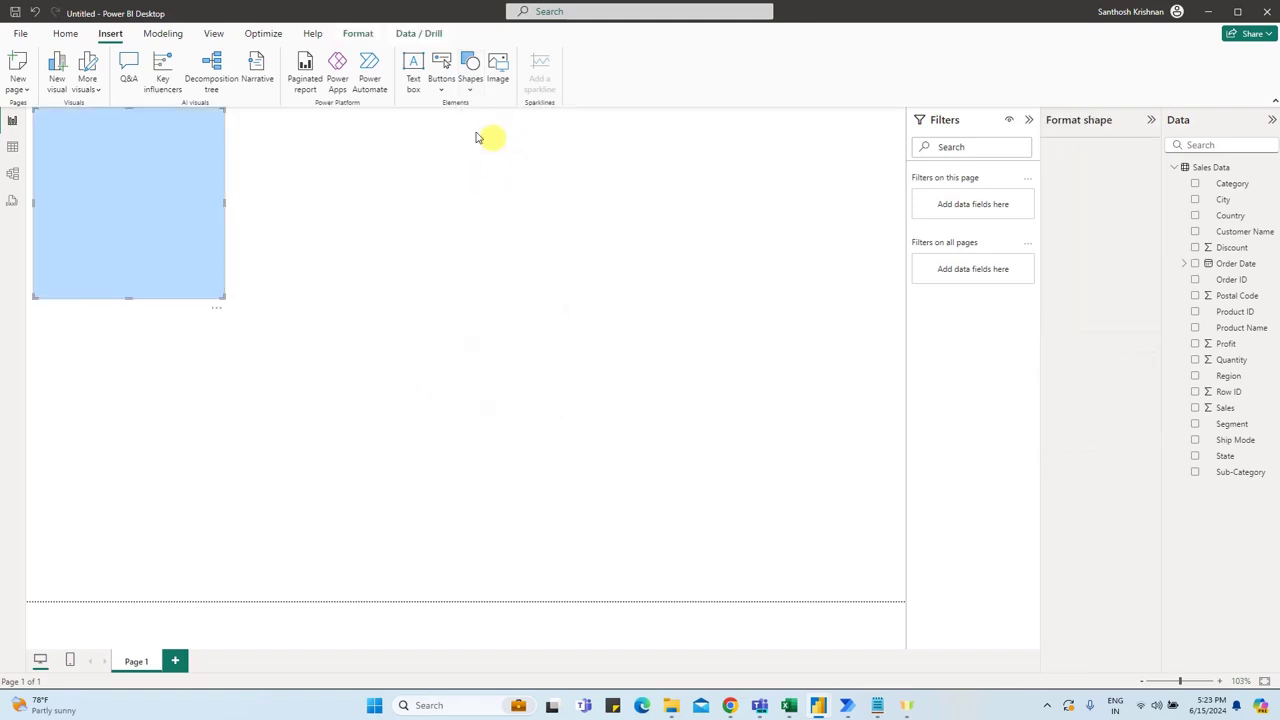
{"action": "left_click_drag", "start_coordinate": [226, 203], "coordinate": [903, 240]}
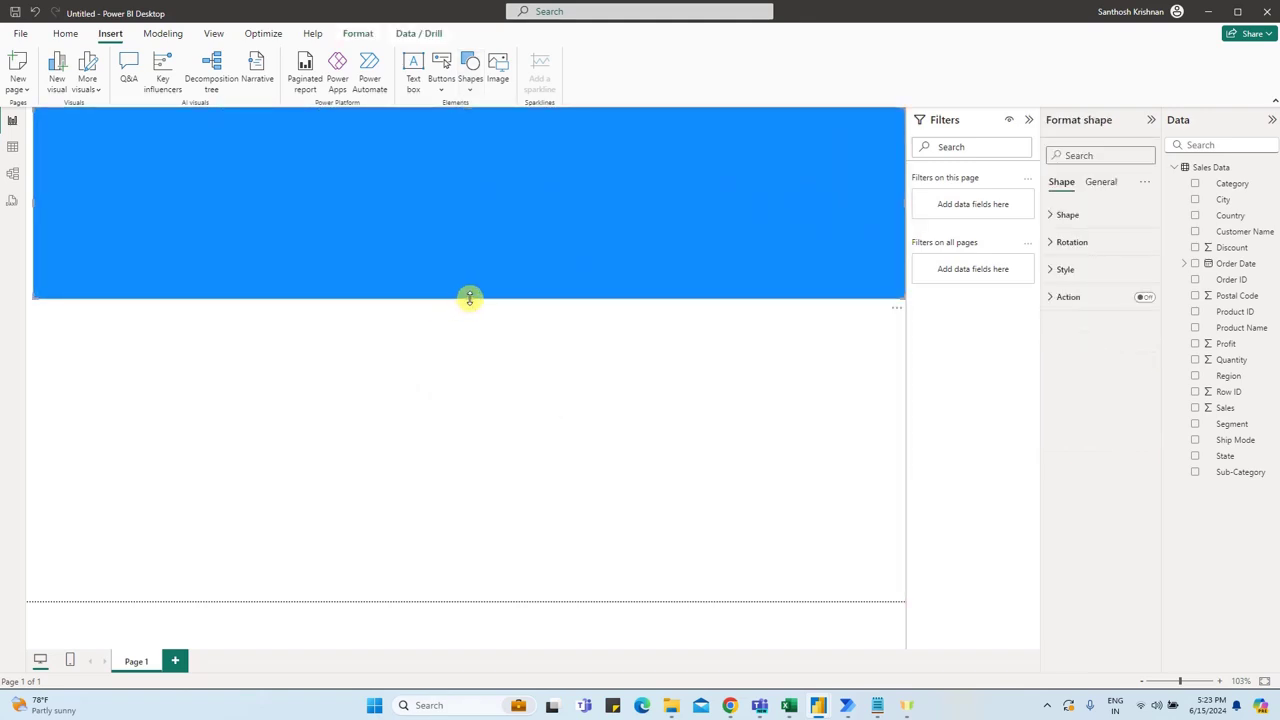
{"action": "left_click_drag", "start_coordinate": [471, 297], "coordinate": [500, 140]}
- Give the banner the text 'Sales Report' in bold at font size 25
{"action": "left_click", "coordinate": [1061, 275]}
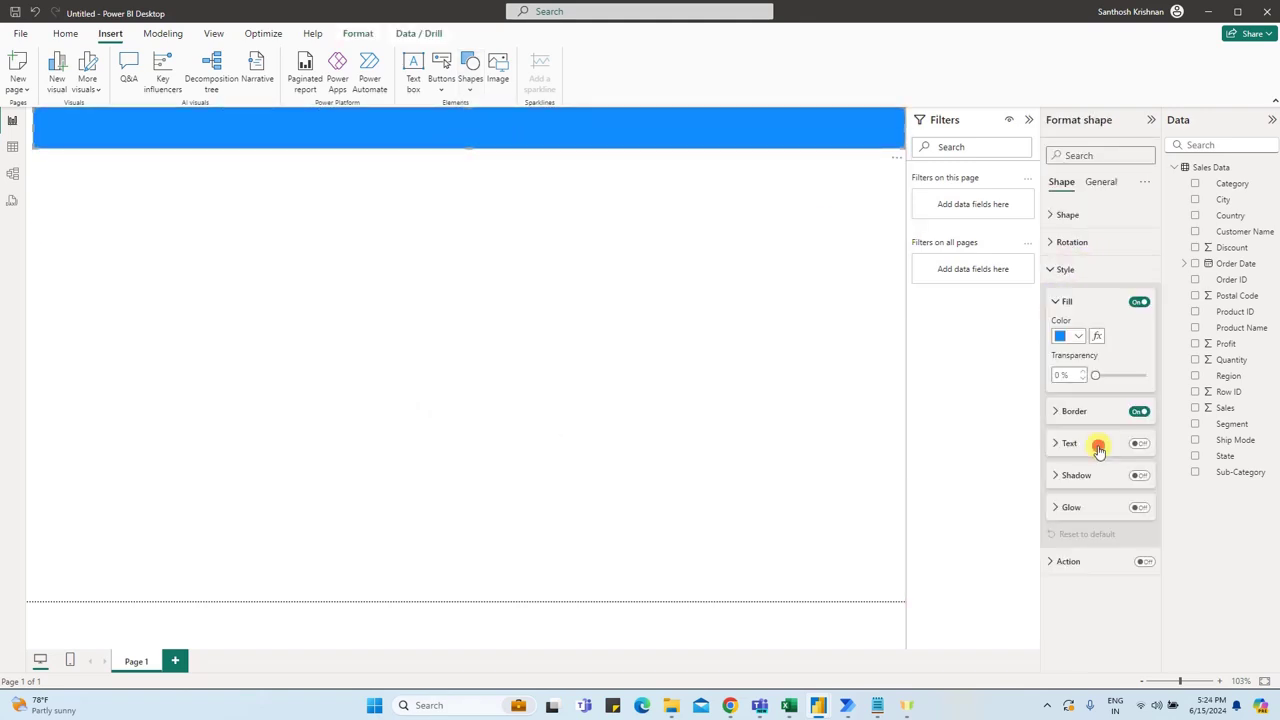
{"action": "left_click", "coordinate": [1097, 443]}
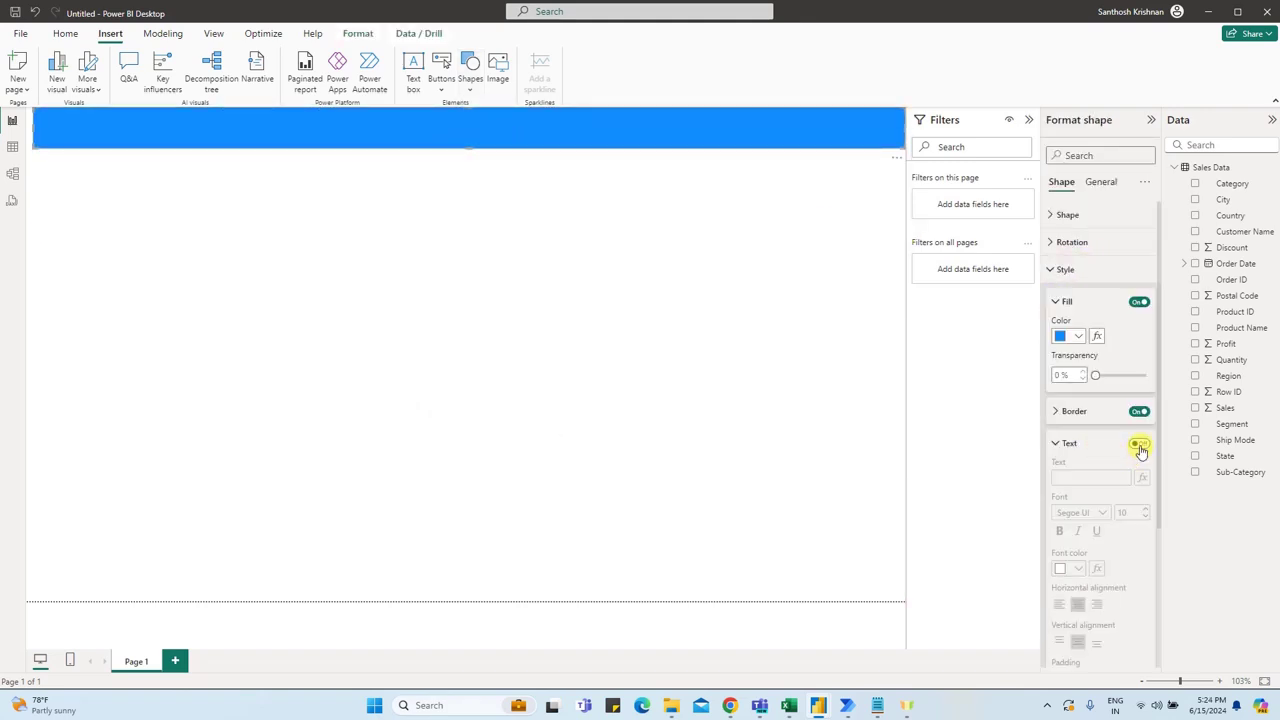
{"action": "left_click", "coordinate": [1097, 478]}
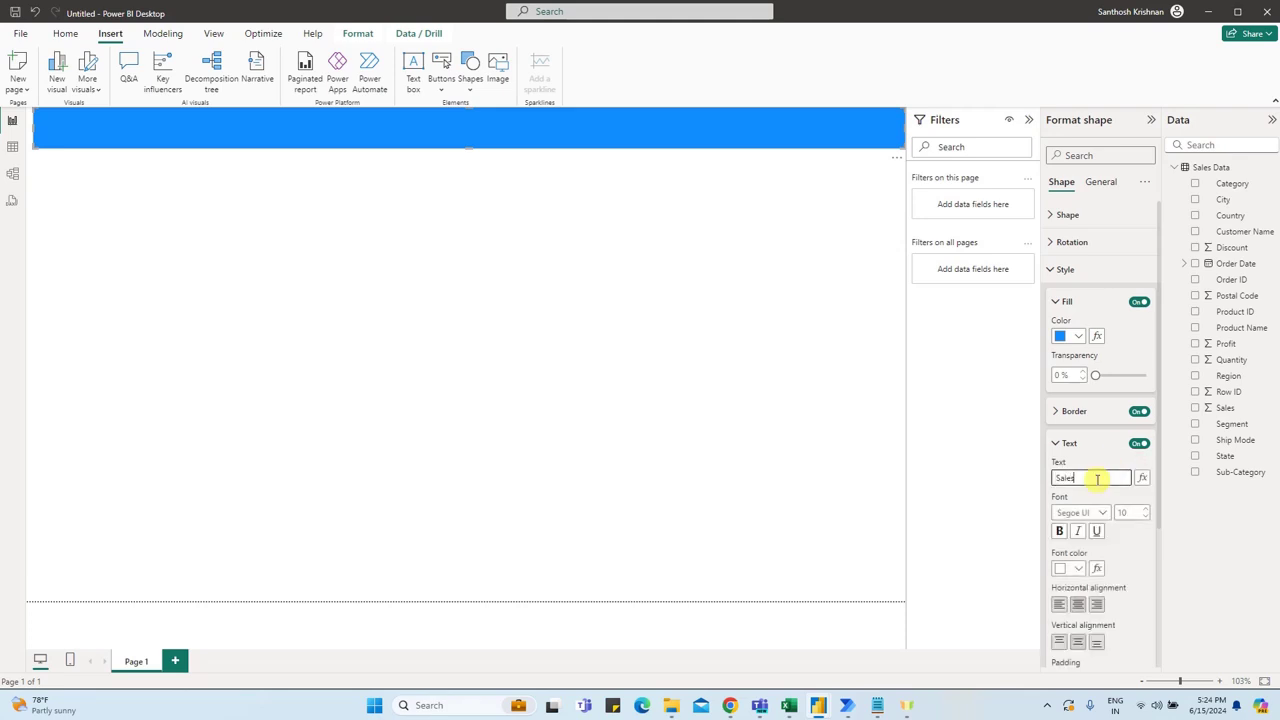
{"action": "type", "text": "Sales Report"}
{"action": "left_click_drag", "start_coordinate": [1135, 512], "coordinate": [1110, 511]}
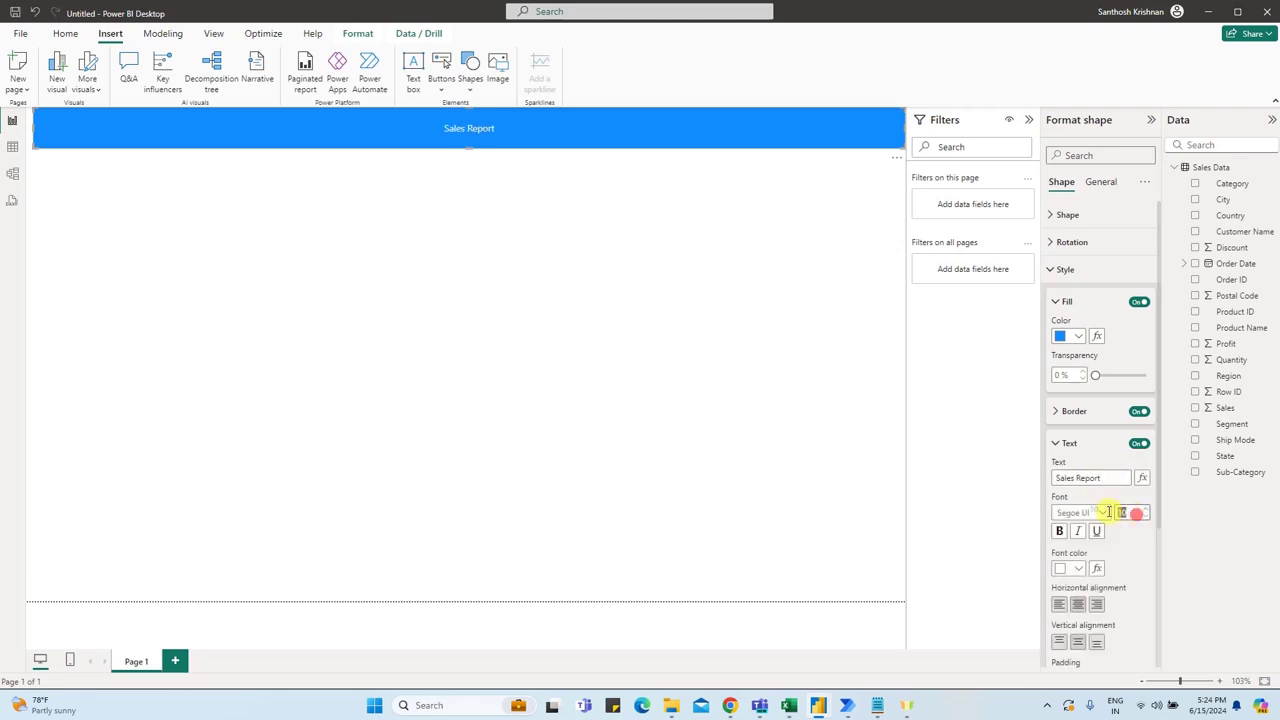
{"action": "key", "text": "Return"}
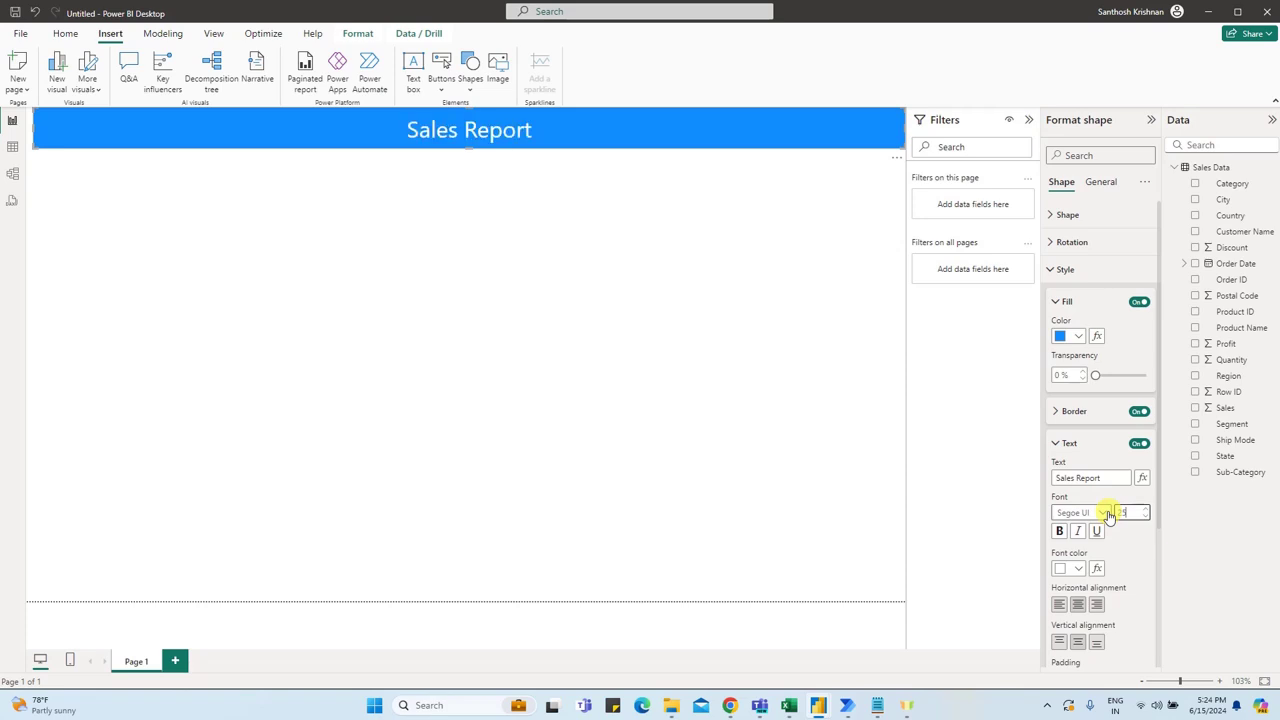
{"action": "left_click", "coordinate": [1058, 535]}
{"action": "left_click", "coordinate": [537, 297]}
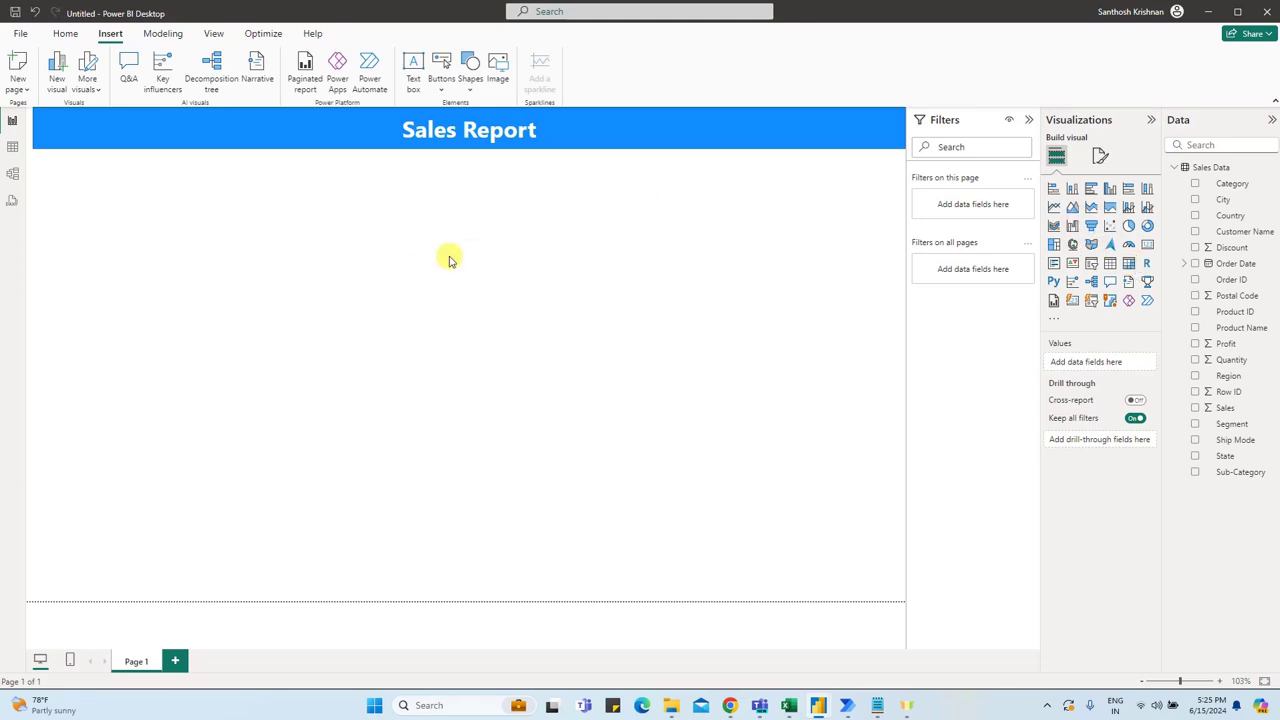
- Add a Q&A visual below the banner asking 'Total Sales by Region'
{"action": "double_click", "coordinate": [157, 215]}
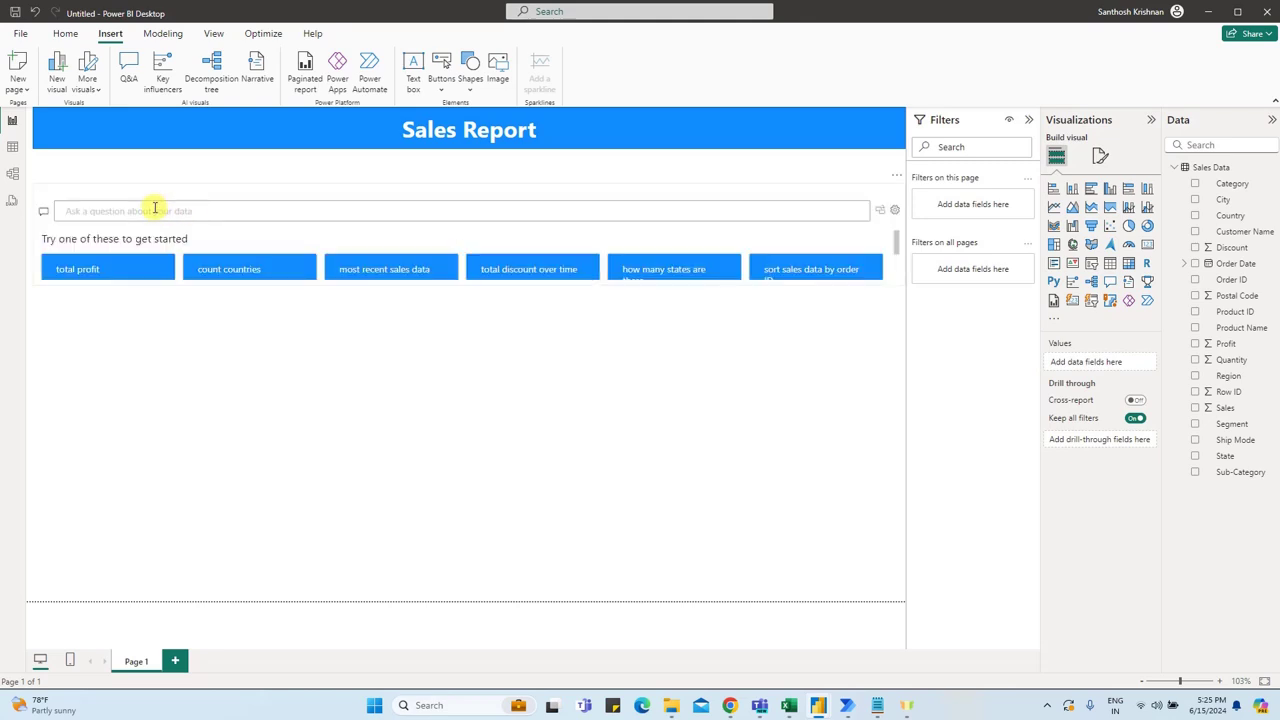
{"action": "left_click_drag", "start_coordinate": [904, 222], "coordinate": [372, 226]}
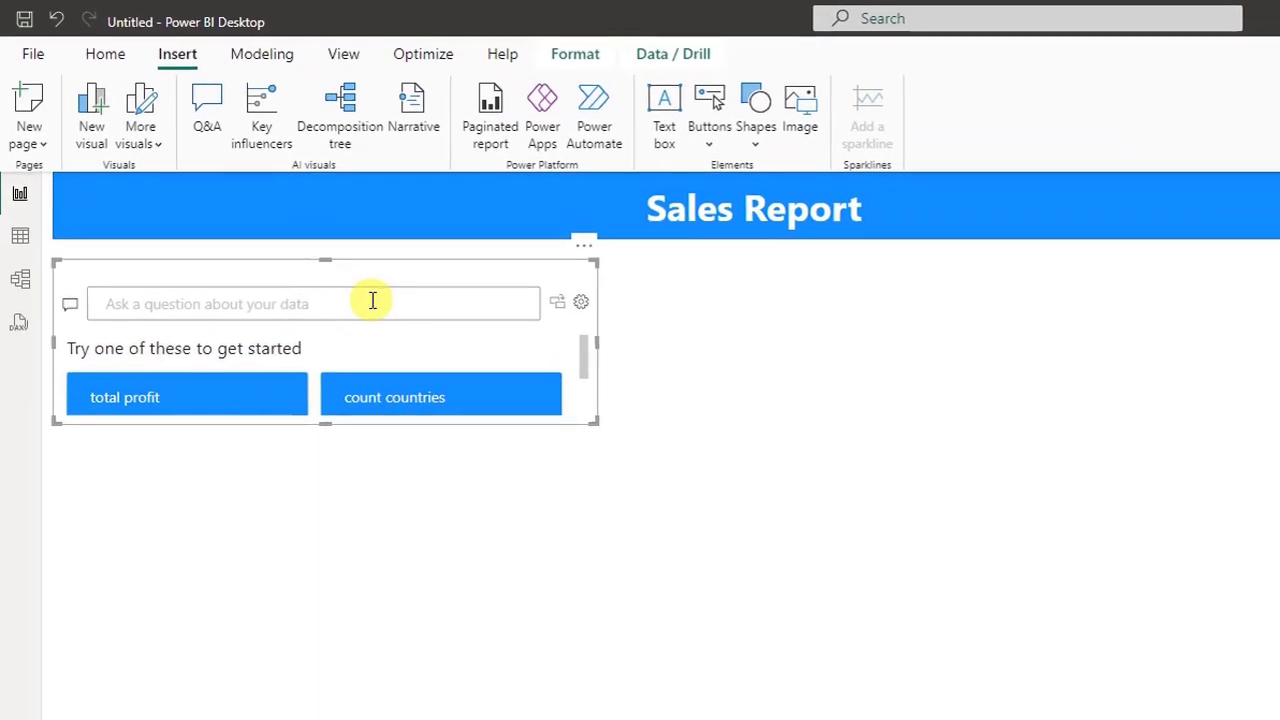
{"action": "left_click", "coordinate": [230, 187]}
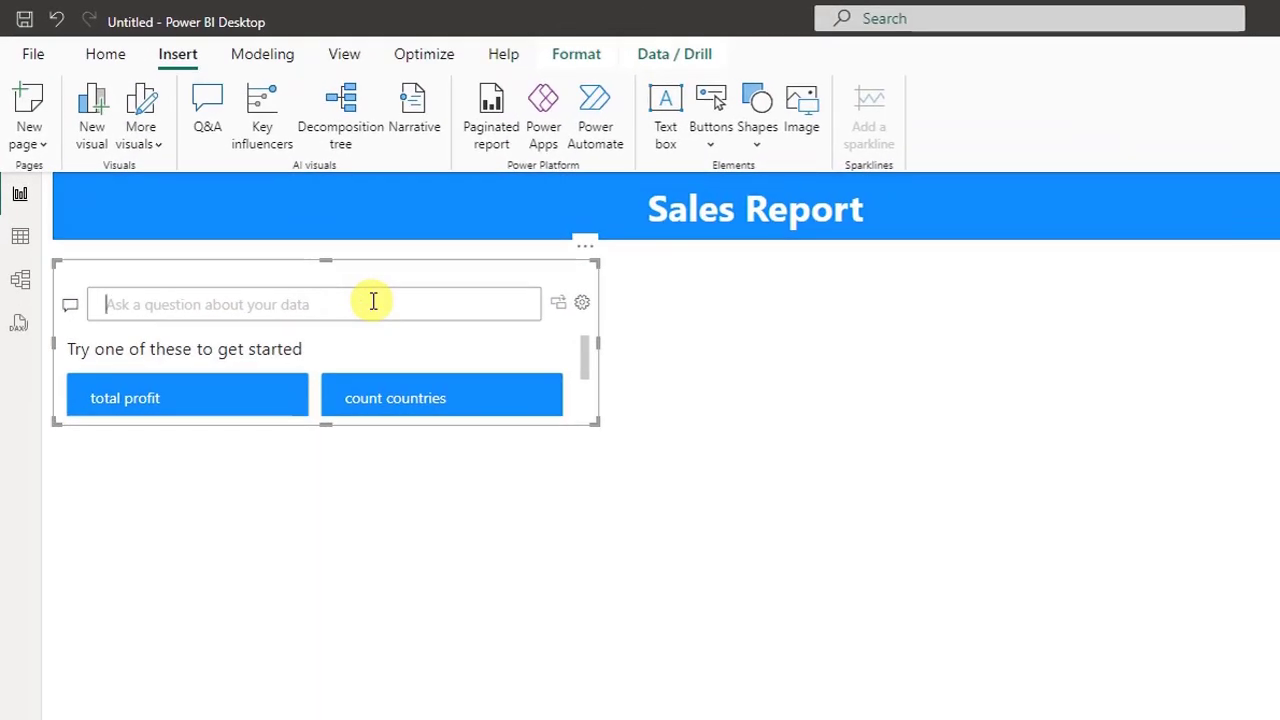
{"action": "type", "text": "Total Sa"}
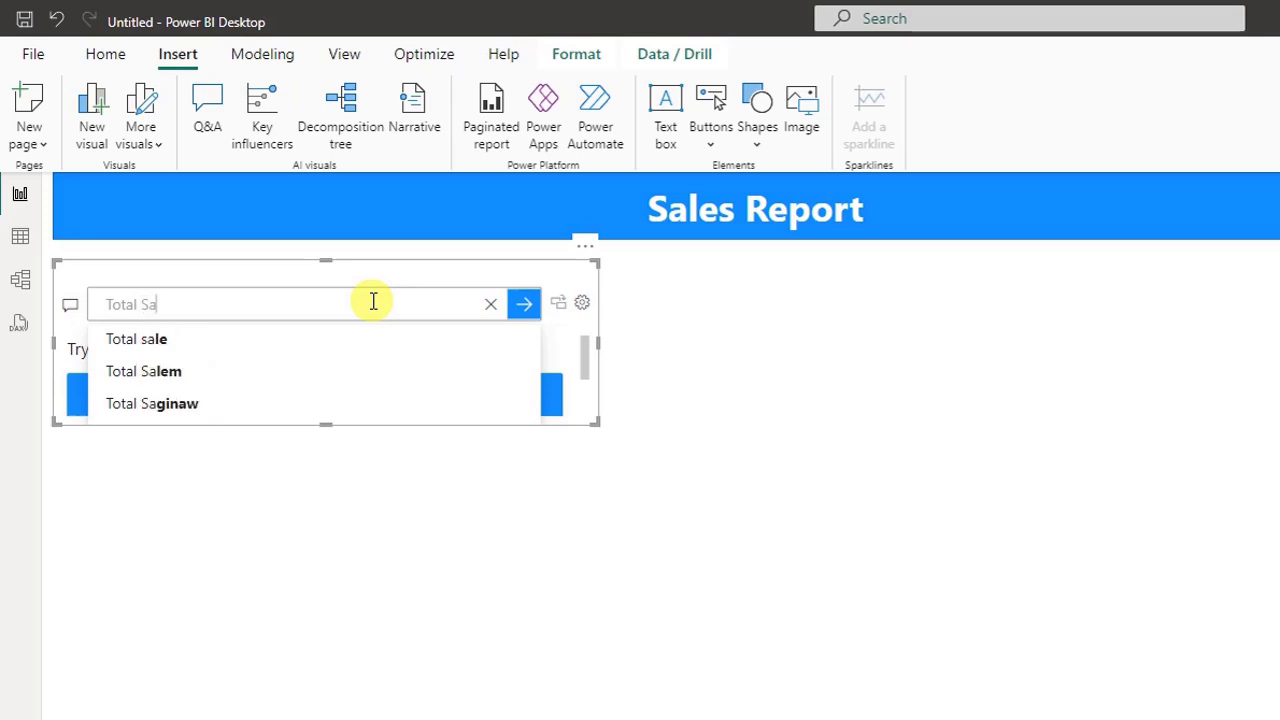
{"action": "type", "text": "les by Region"}
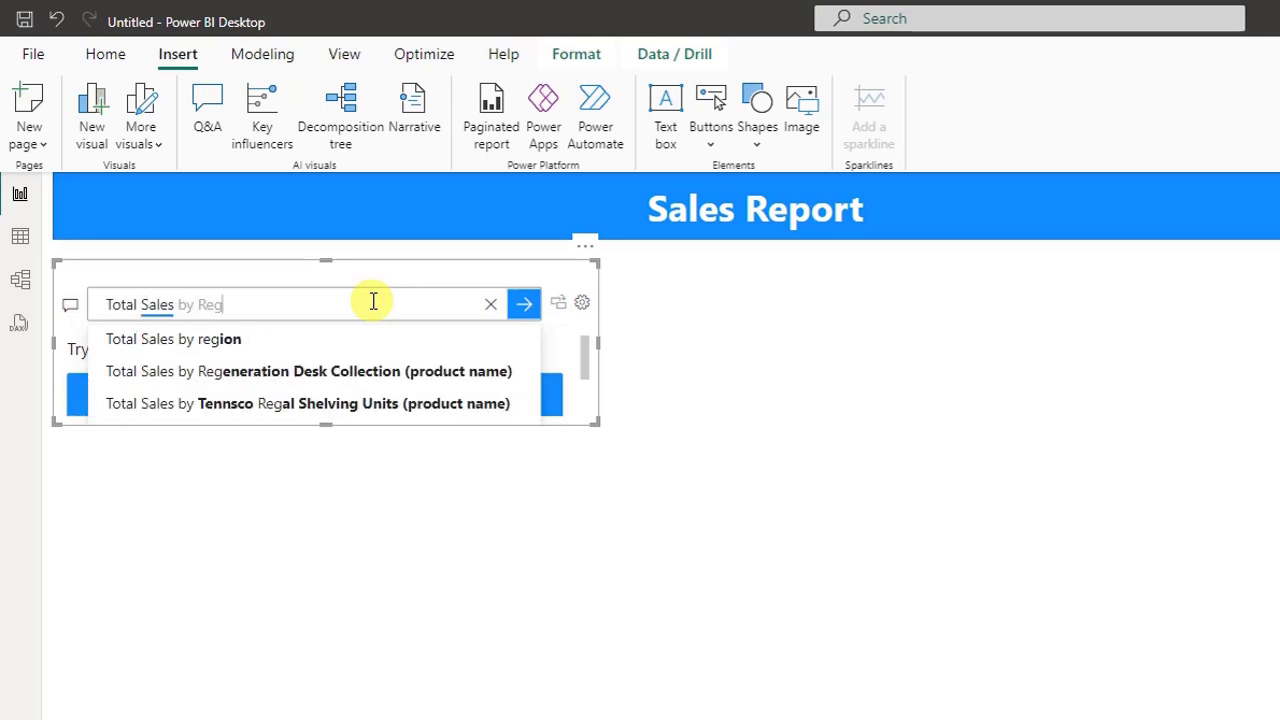
{"action": "left_click", "coordinate": [524, 306]}
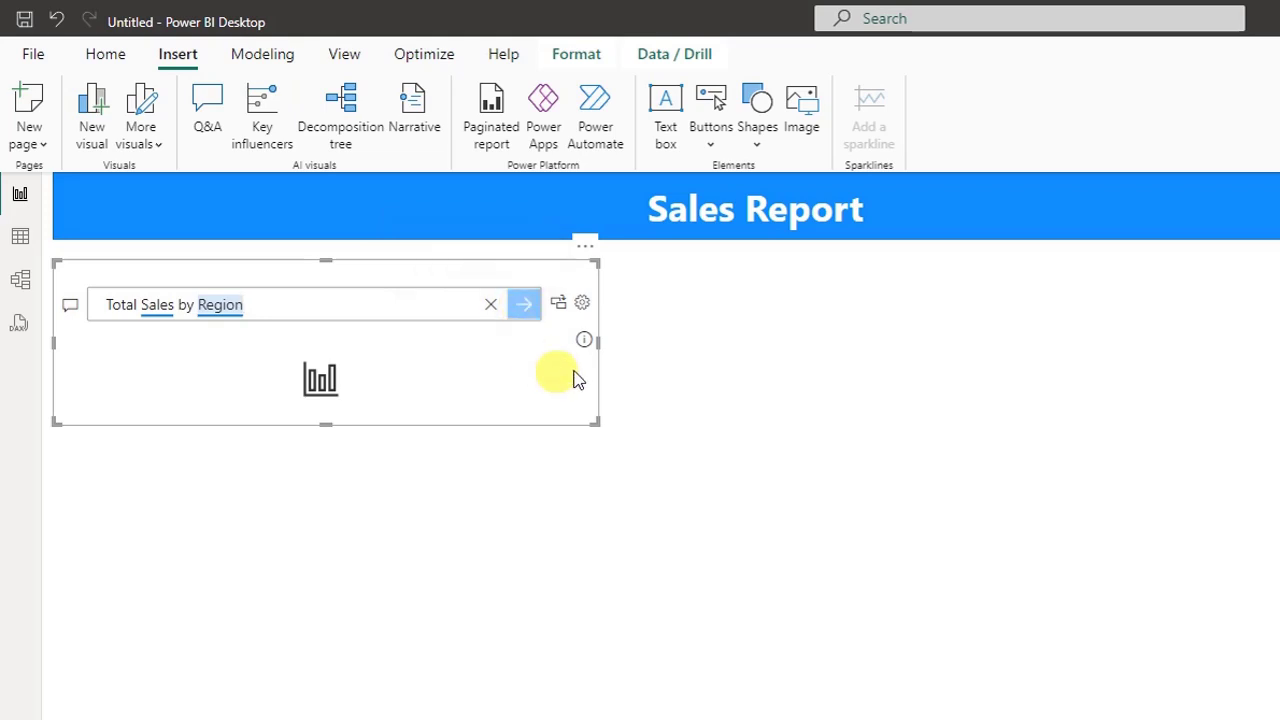
{"action": "left_click_drag", "start_coordinate": [596, 423], "coordinate": [477, 548]}
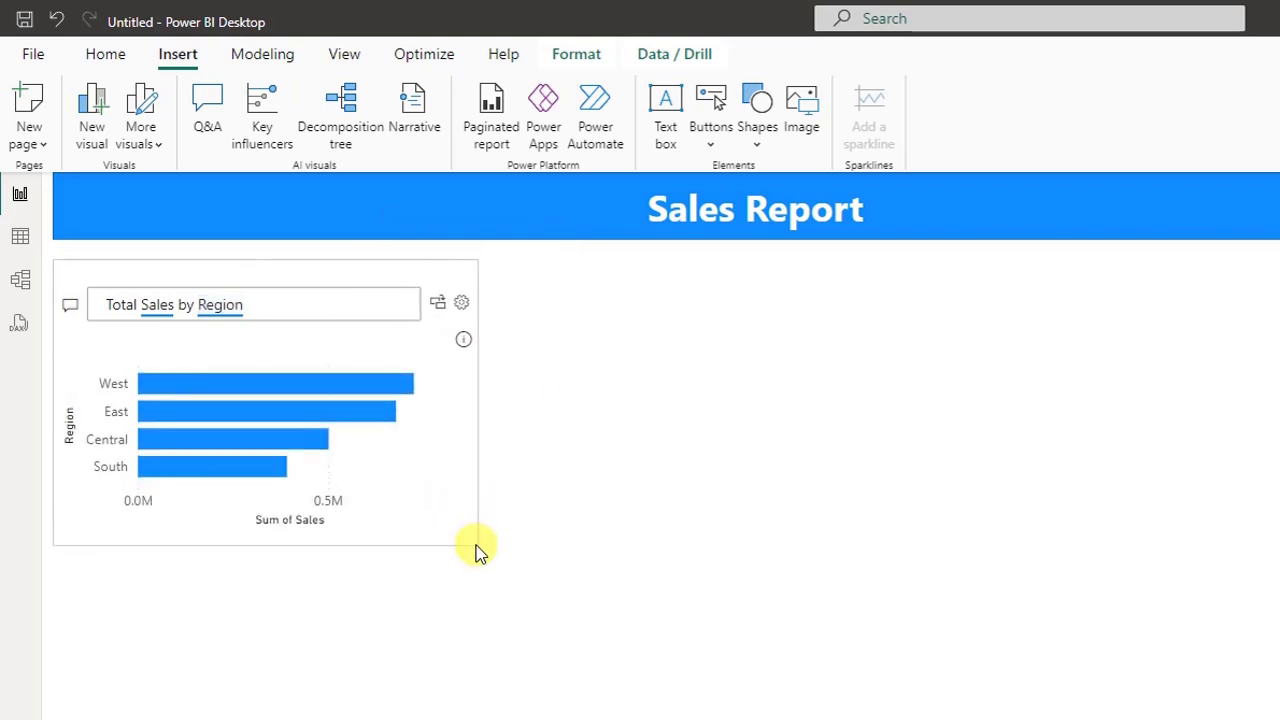
- Convert the answer into a standard Sum of Sales by Region bar chart and resize it
{"action": "mouse_move", "coordinate": [280, 412]}
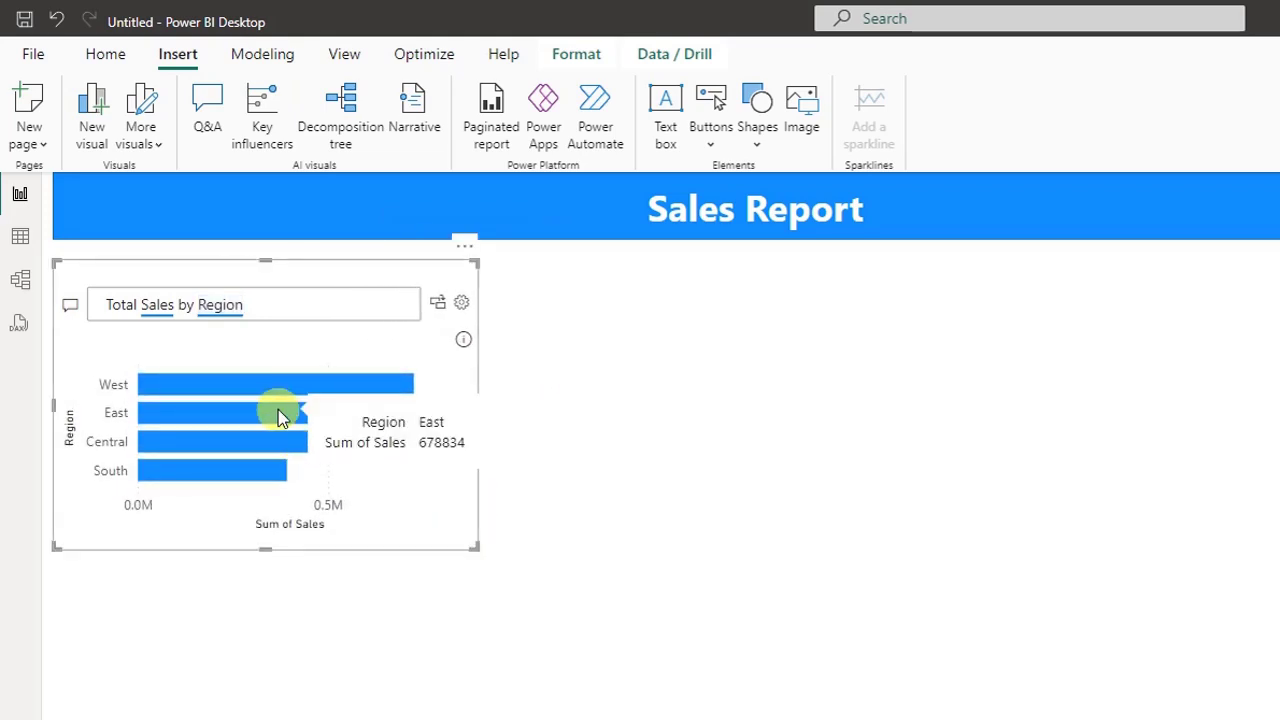
{"action": "left_click", "coordinate": [440, 305]}
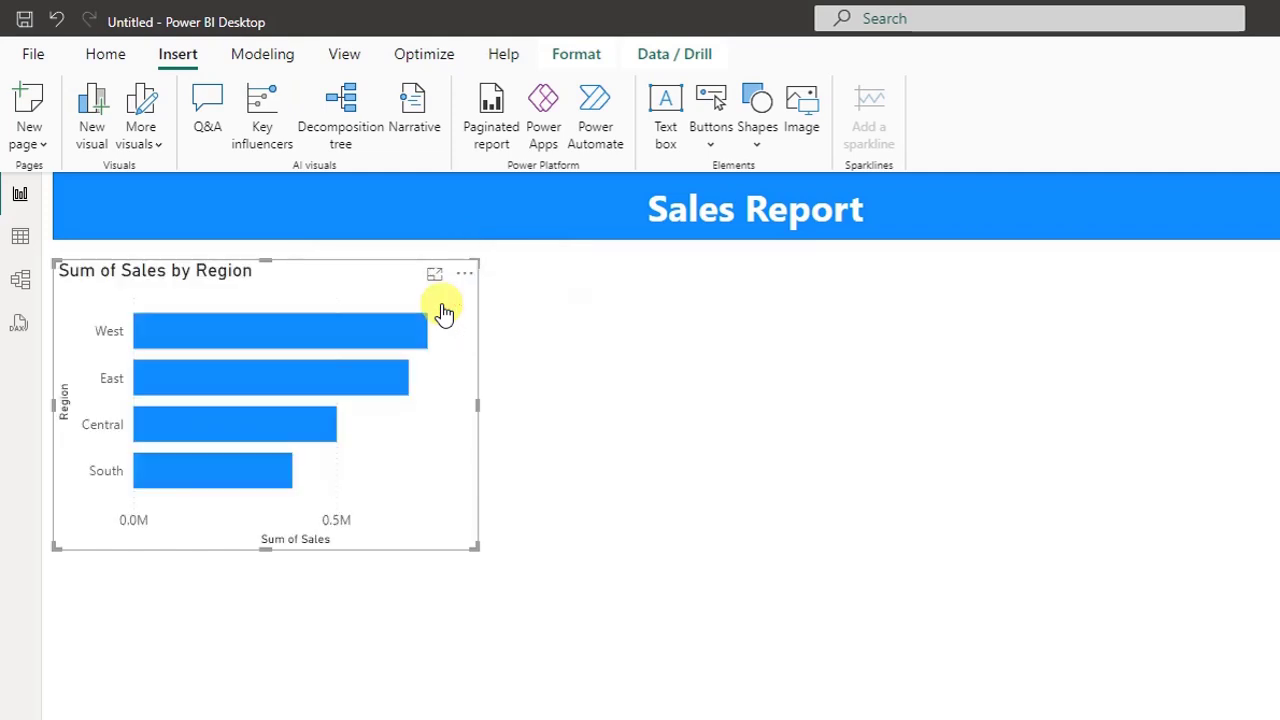
{"action": "left_click_drag", "start_coordinate": [476, 547], "coordinate": [478, 565]}
{"action": "left_click_drag", "start_coordinate": [474, 500], "coordinate": [486, 498]}
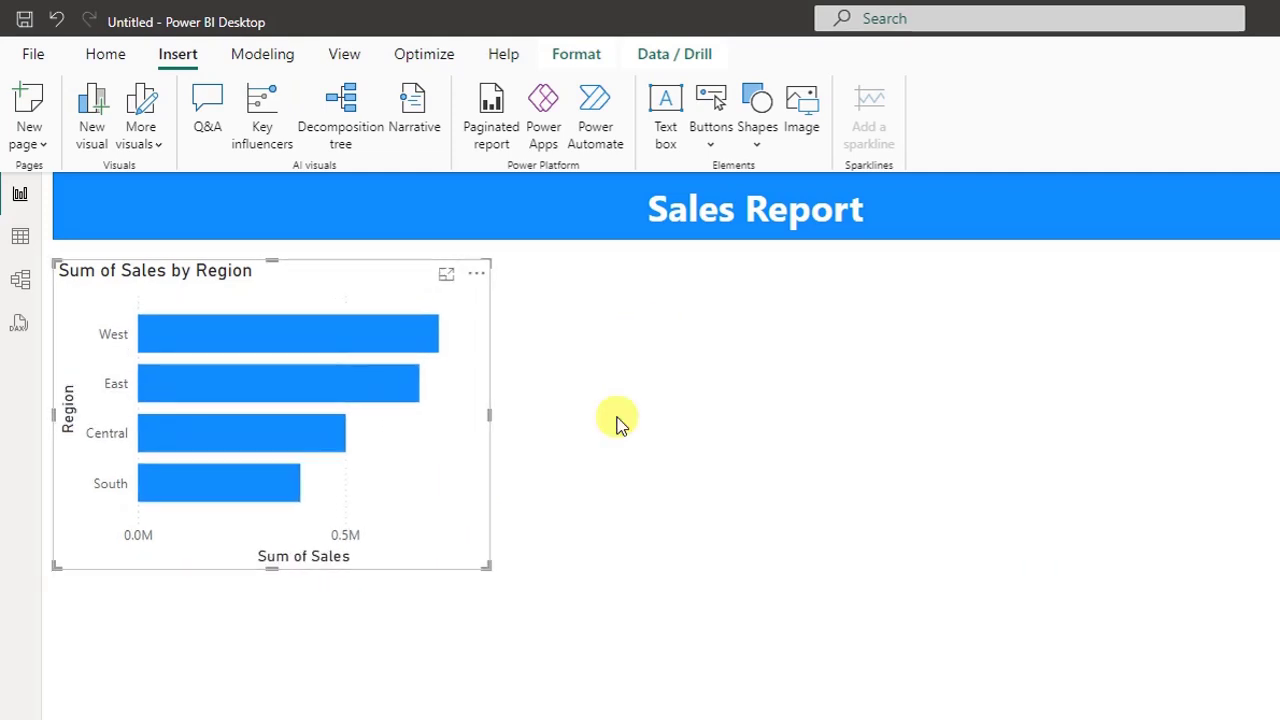
- Ask Q&A 'Total sales by category in pie chart' beside the bar chart and make it a standard visual
{"action": "double_click", "coordinate": [617, 423]}
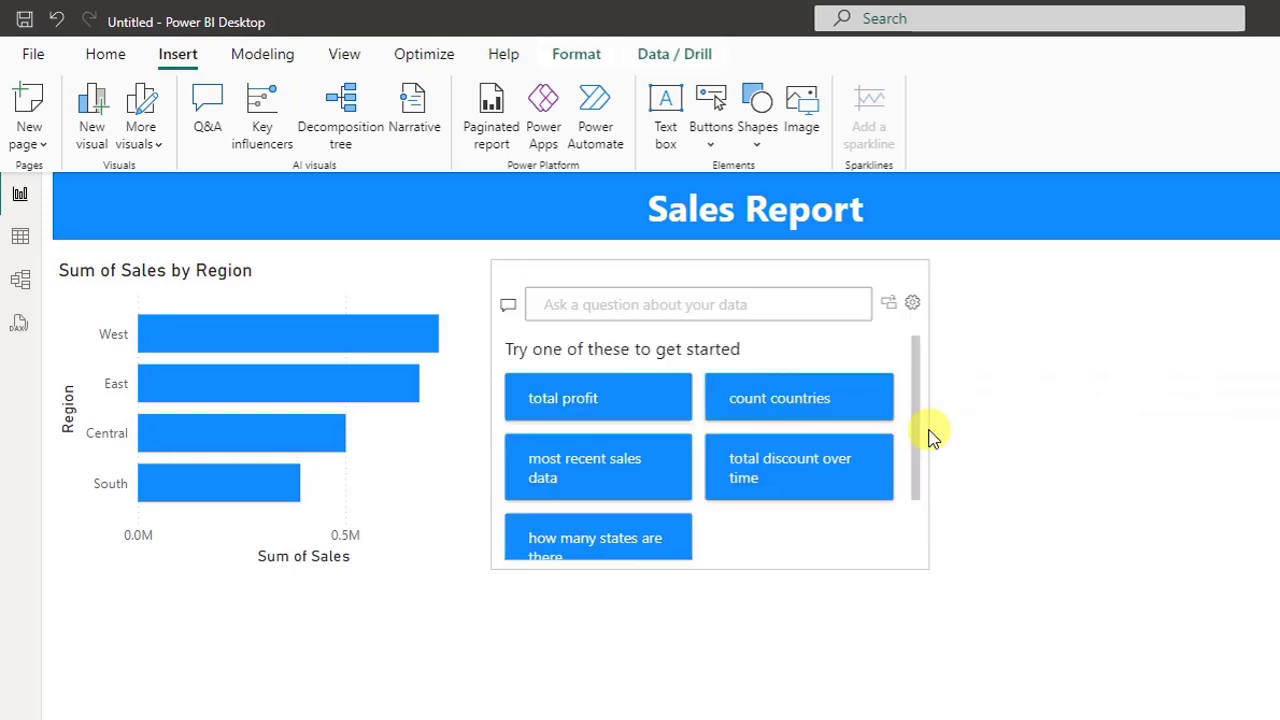
{"action": "left_click", "coordinate": [644, 306]}
{"action": "type", "text": "Total sales by"}
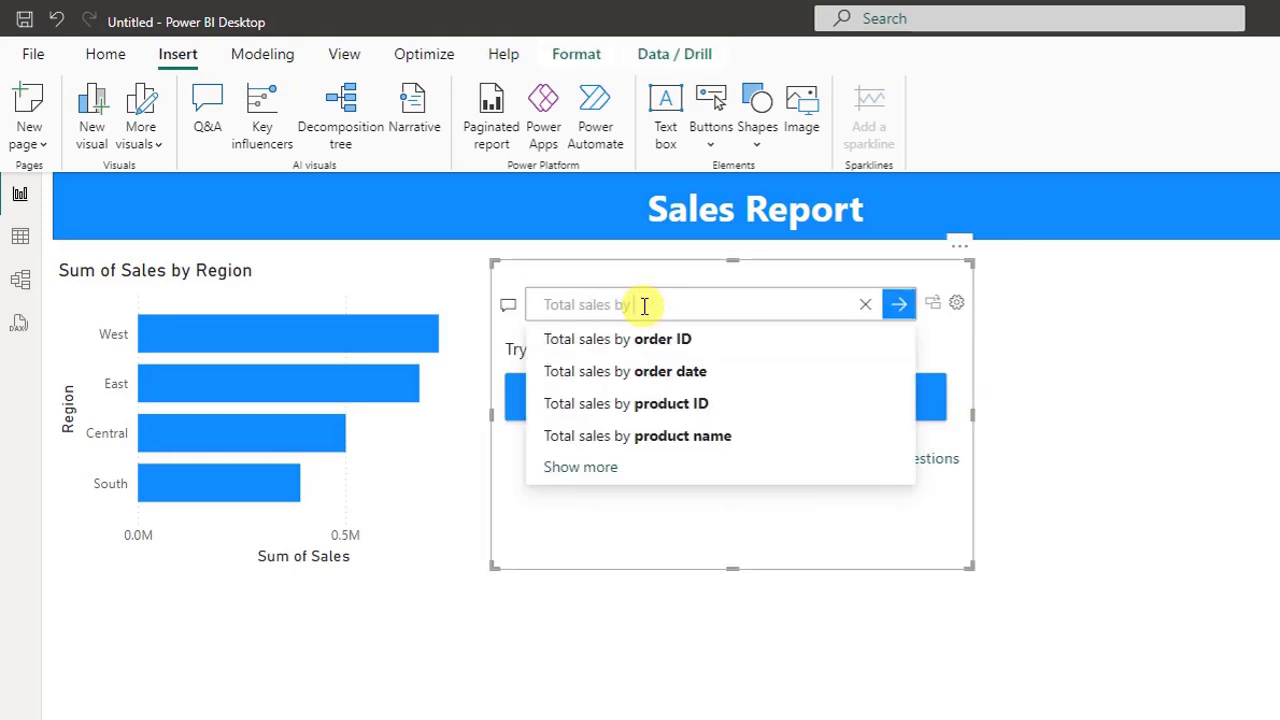
{"action": "type", "text": " category in"}
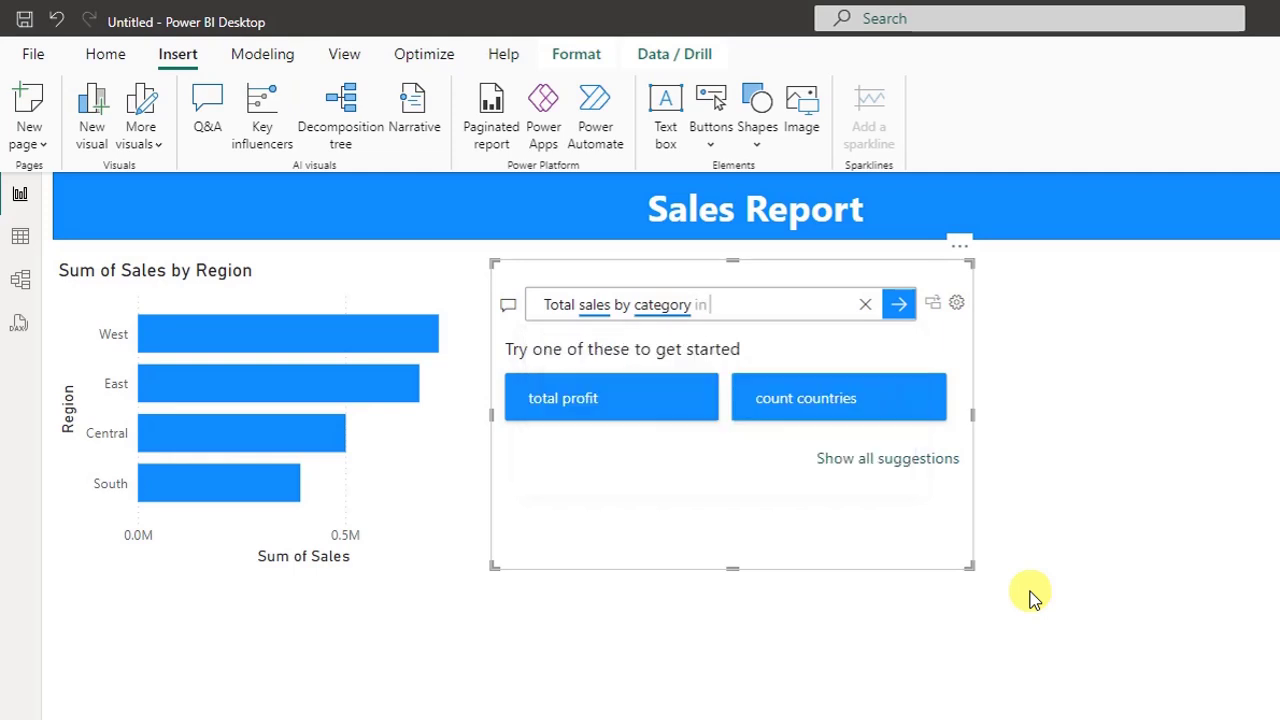
{"action": "type", "text": " pie"}
{"action": "type", "text": "chart"}
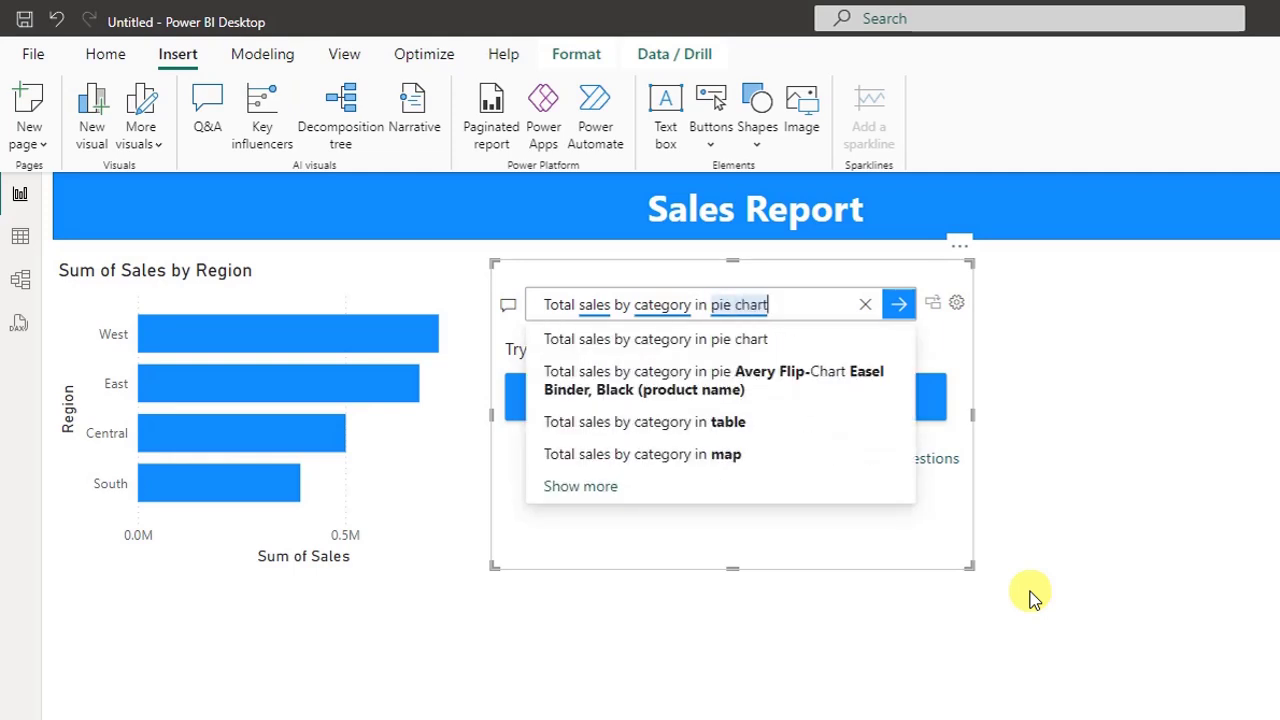
{"action": "key", "text": "Return"}
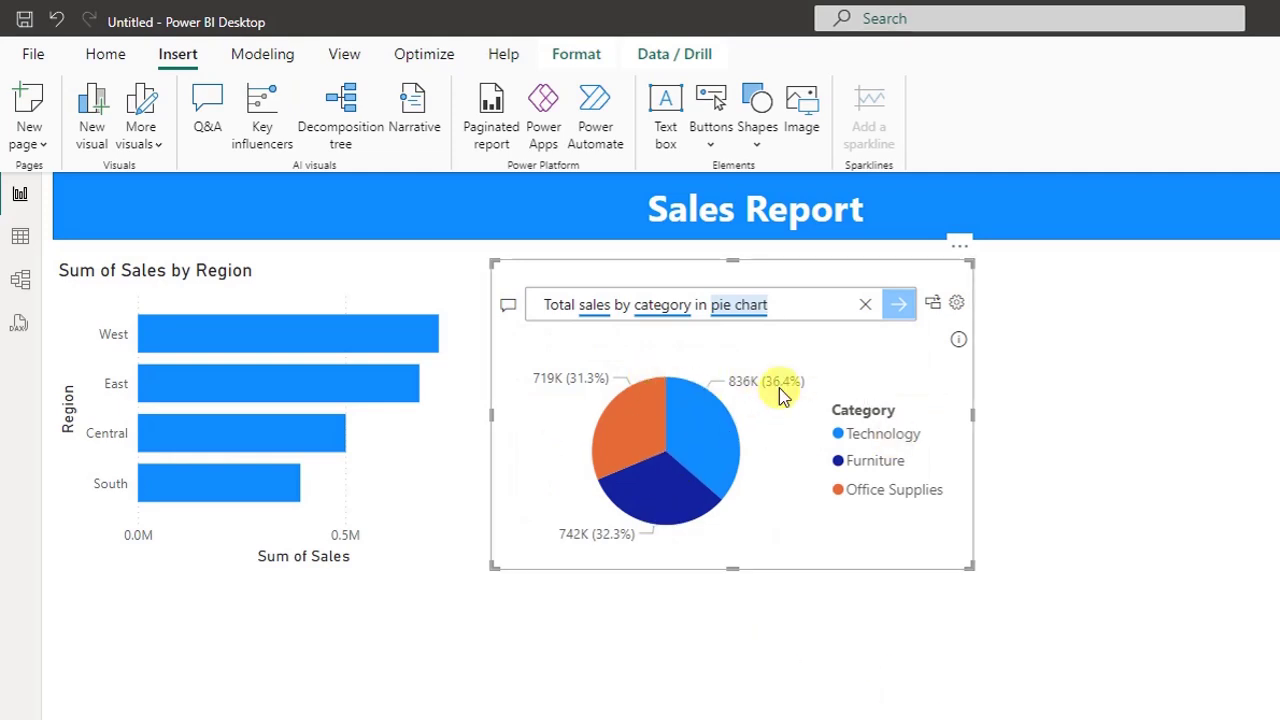
{"action": "left_click", "coordinate": [934, 305]}
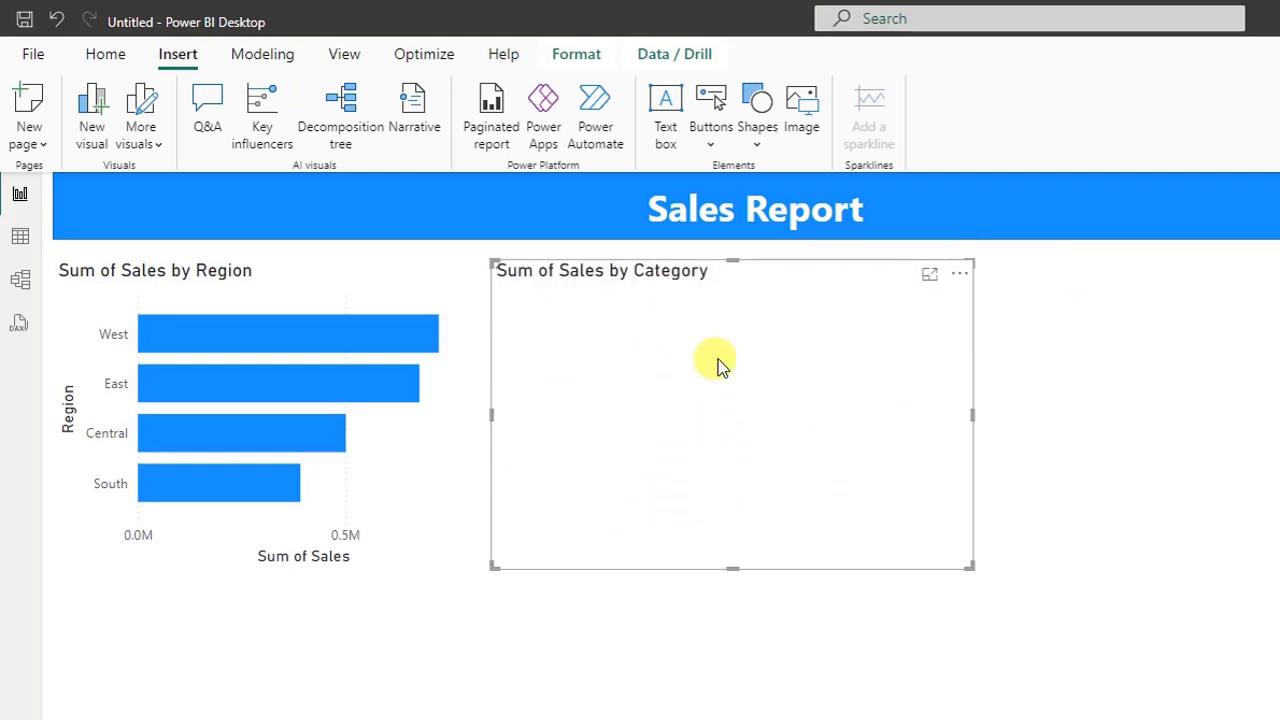
{"action": "left_click_drag", "start_coordinate": [971, 414], "coordinate": [920, 415]}
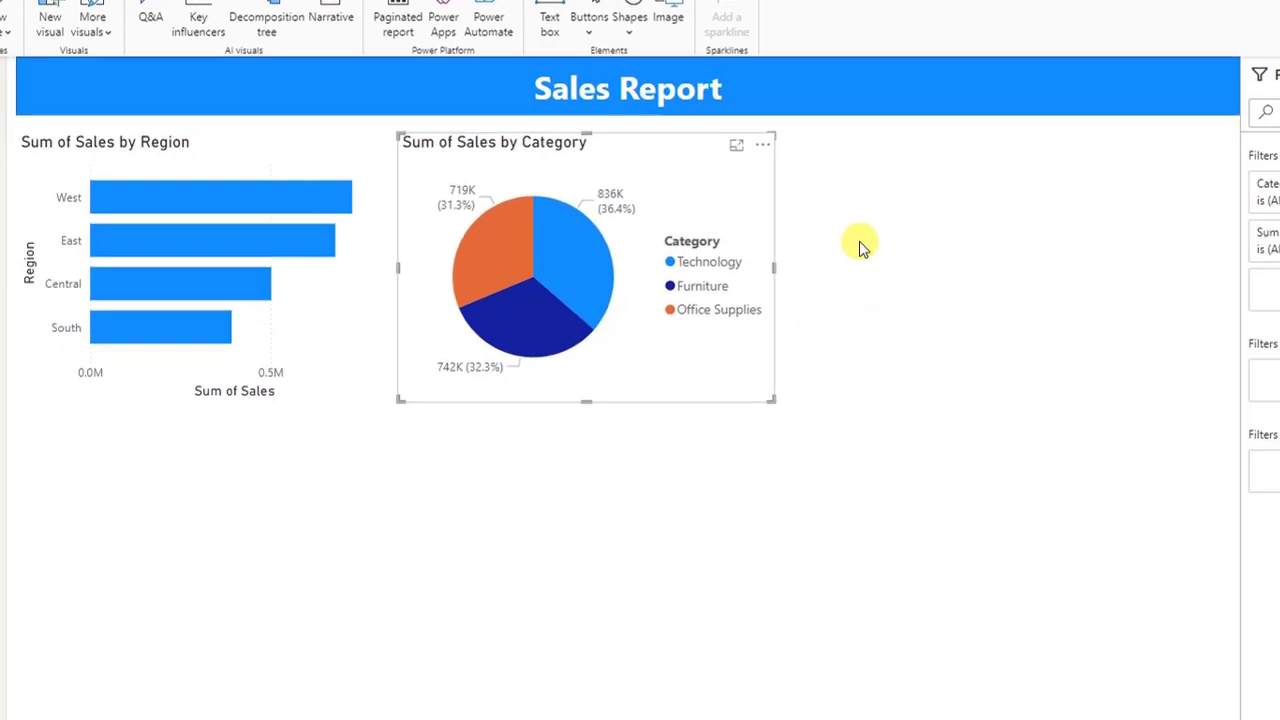
- Ask Q&A 'Total Sales by sub-category in column' right of the pie chart and make it standard
{"action": "double_click", "coordinate": [862, 247]}
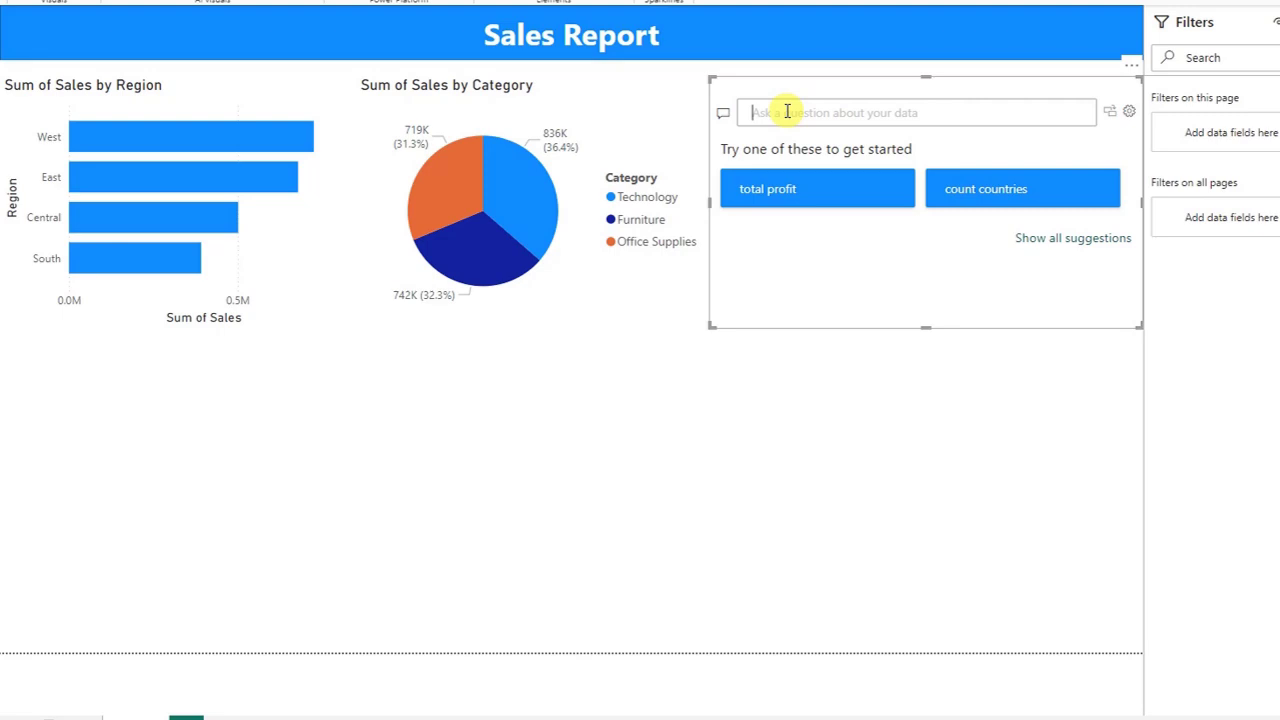
{"action": "type", "text": "Total Sales by "}
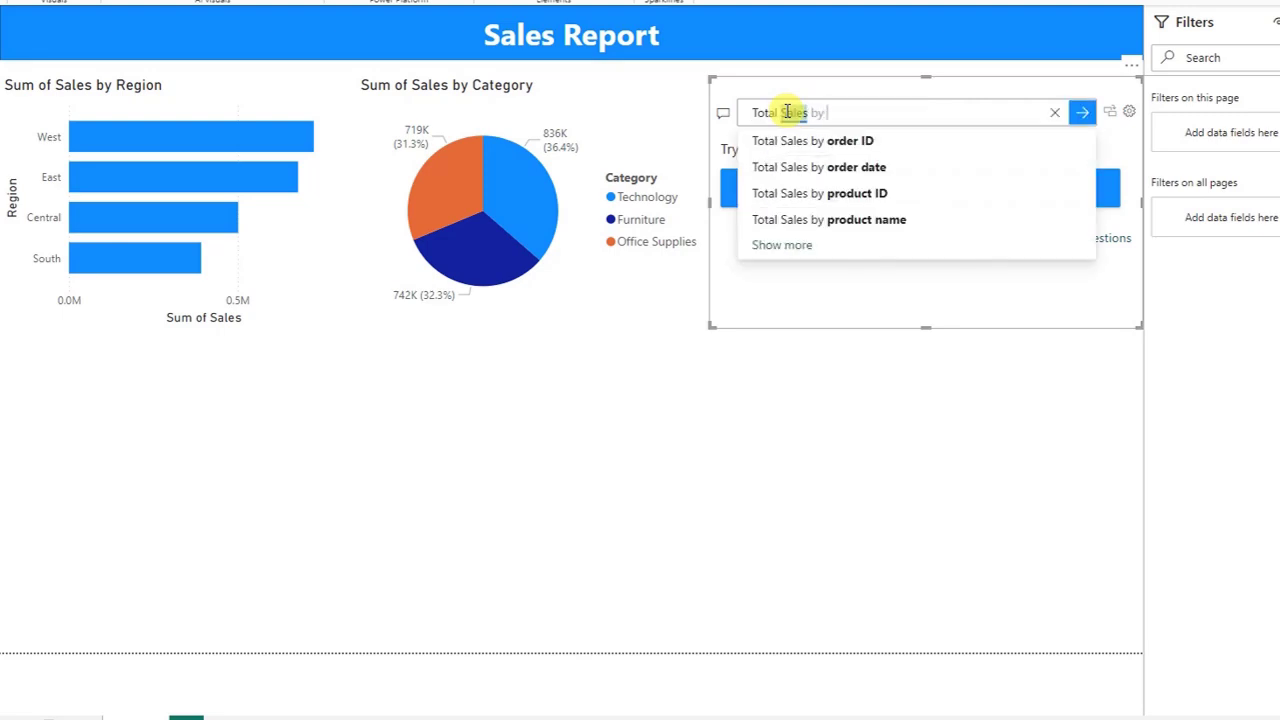
{"action": "type", "text": "Sub"}
{"action": "left_click", "coordinate": [912, 141]}
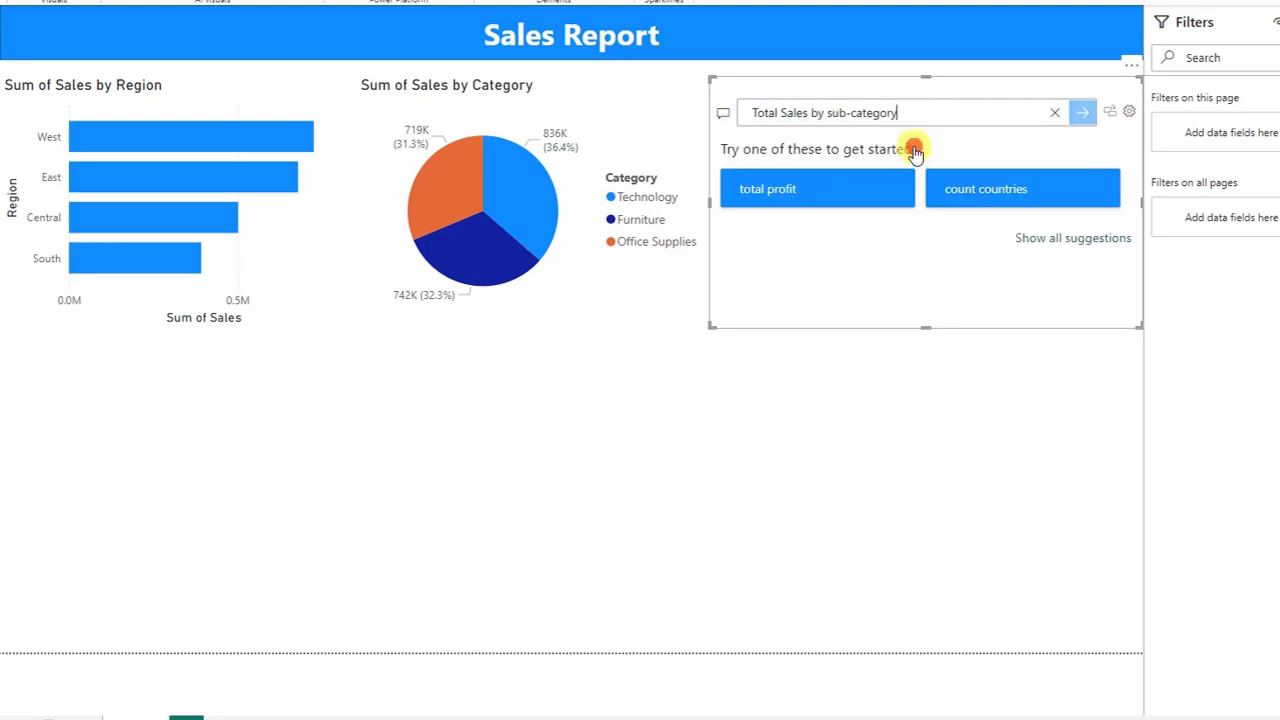
{"action": "mouse_move", "coordinate": [838, 211]}
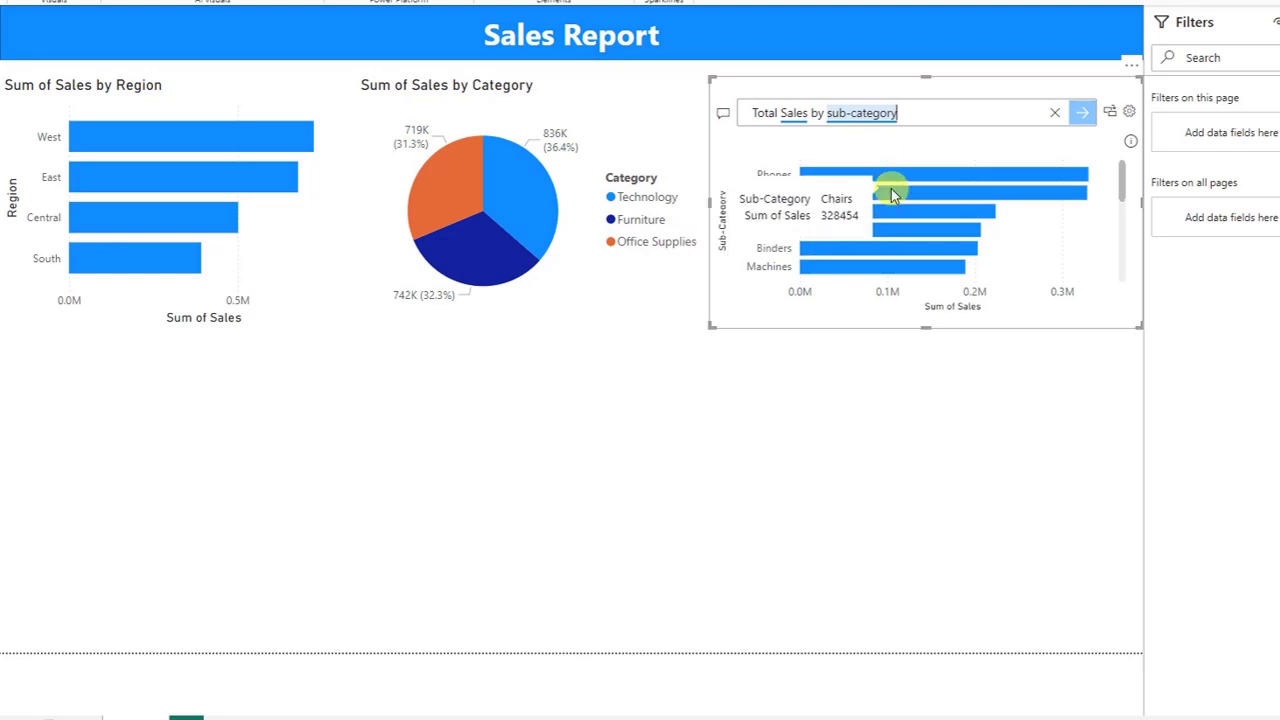
{"action": "mouse_move", "coordinate": [920, 205]}
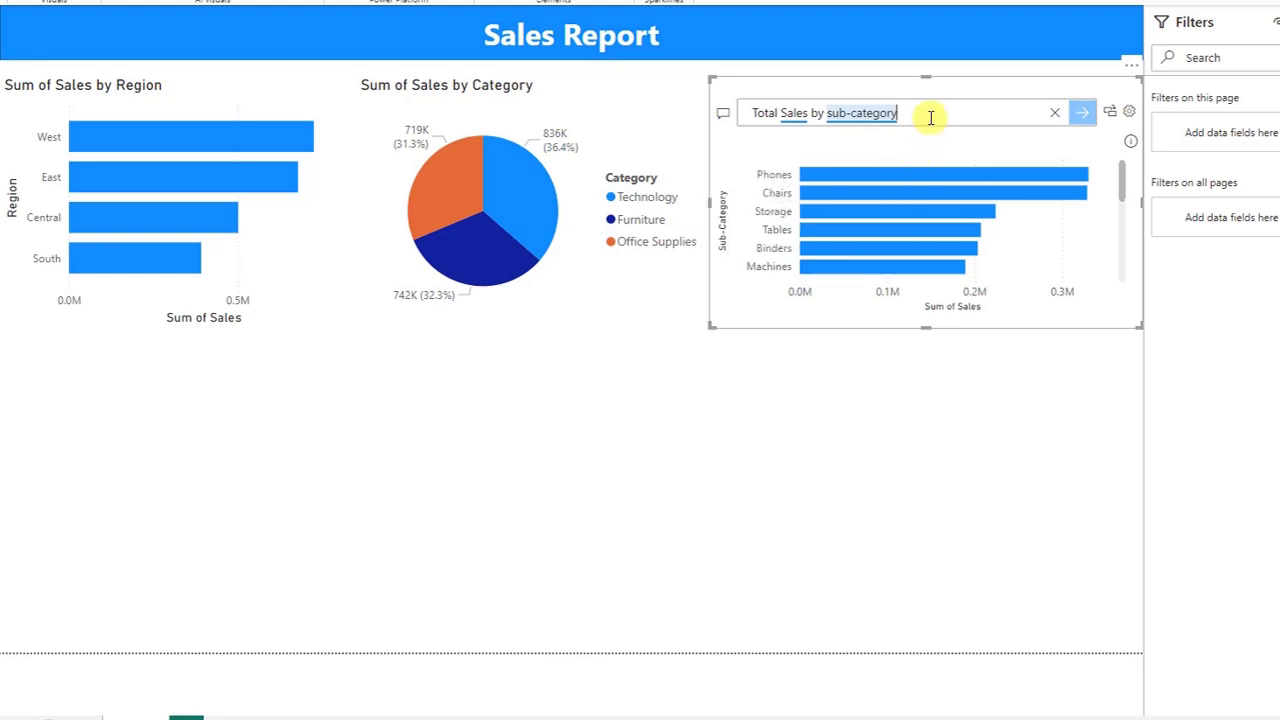
{"action": "type", "text": "in"}
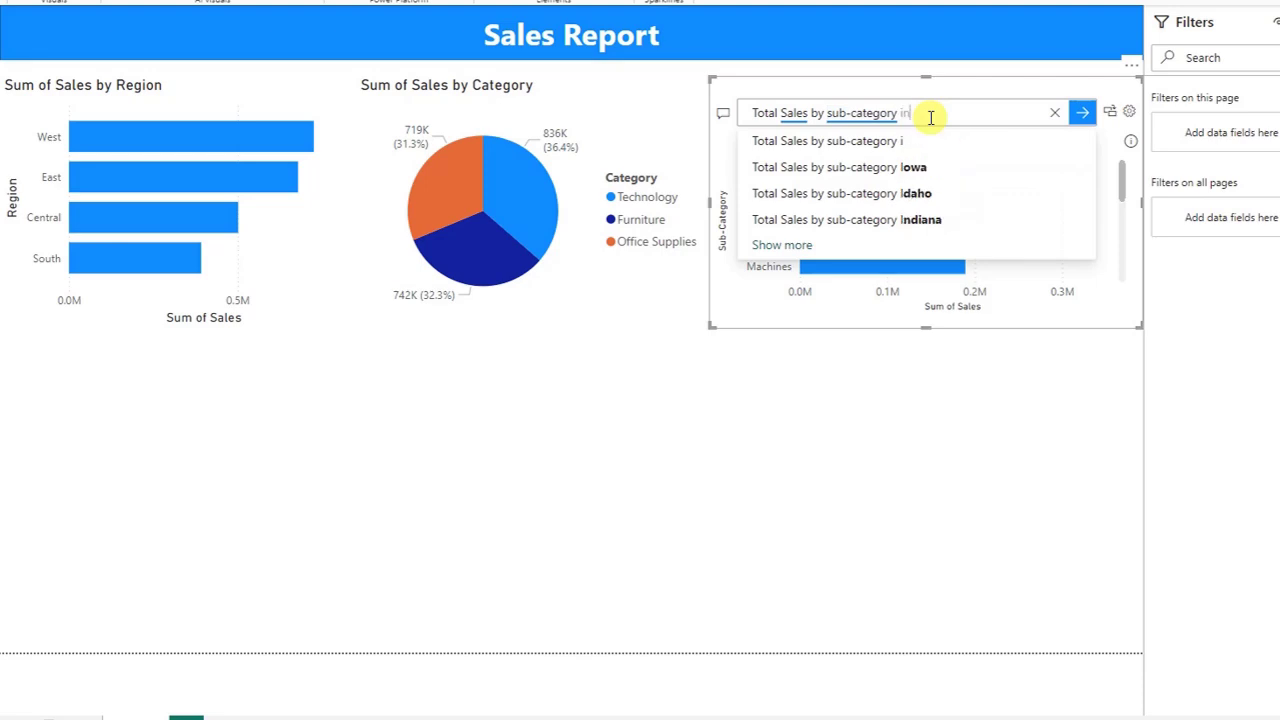
{"action": "type", "text": " column"}
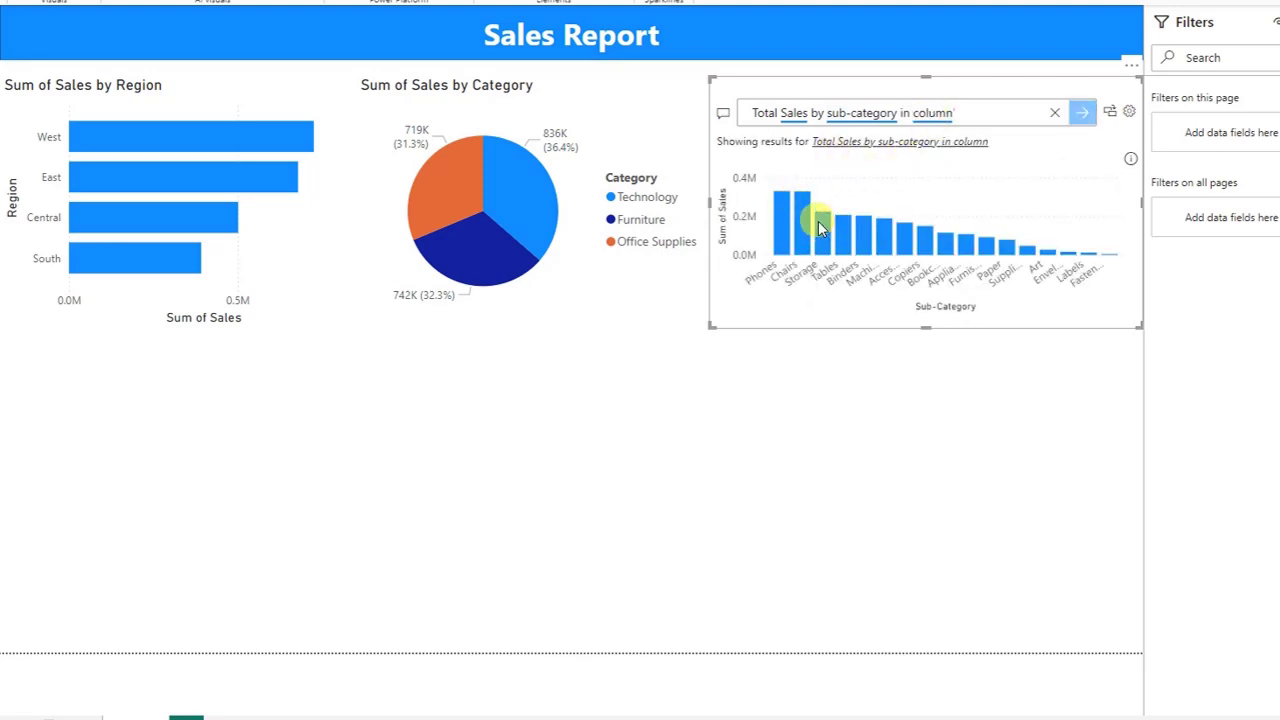
{"action": "left_click", "coordinate": [1111, 114]}
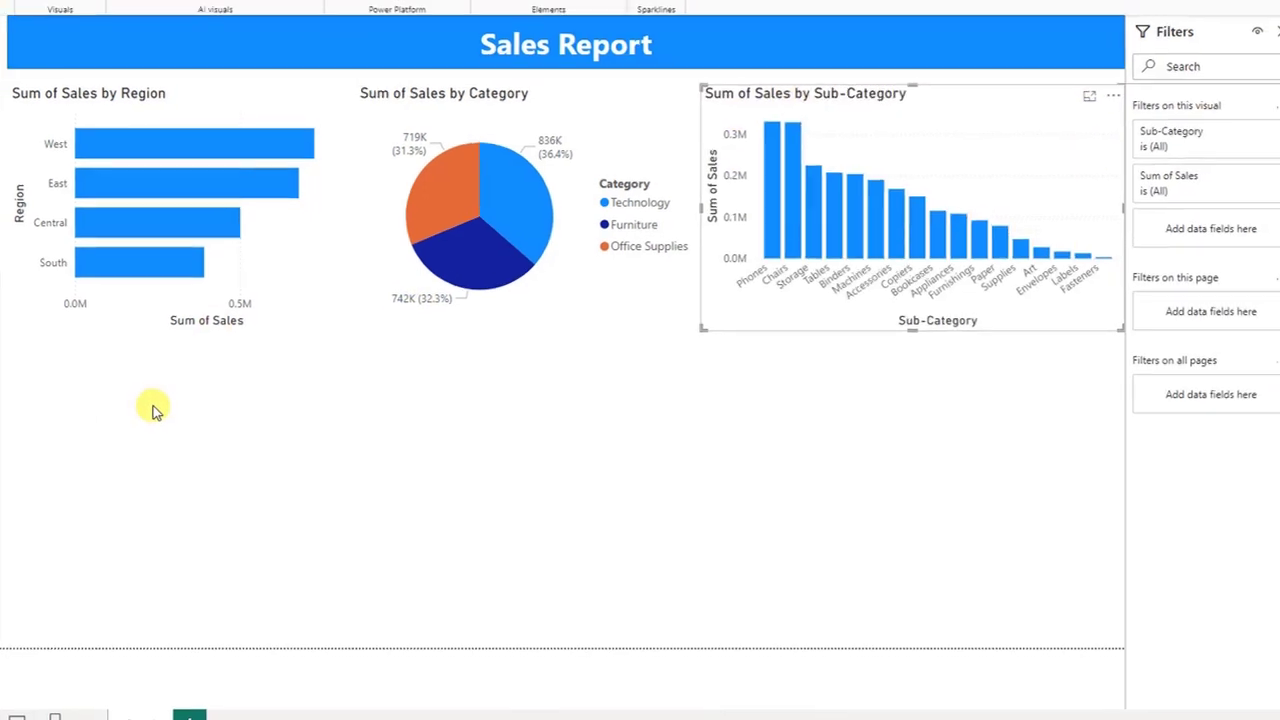
- Ask Q&A 'Total Sales by Month in line chart', enlarge it, and convert it to a standard visual
{"action": "double_click", "coordinate": [153, 411]}
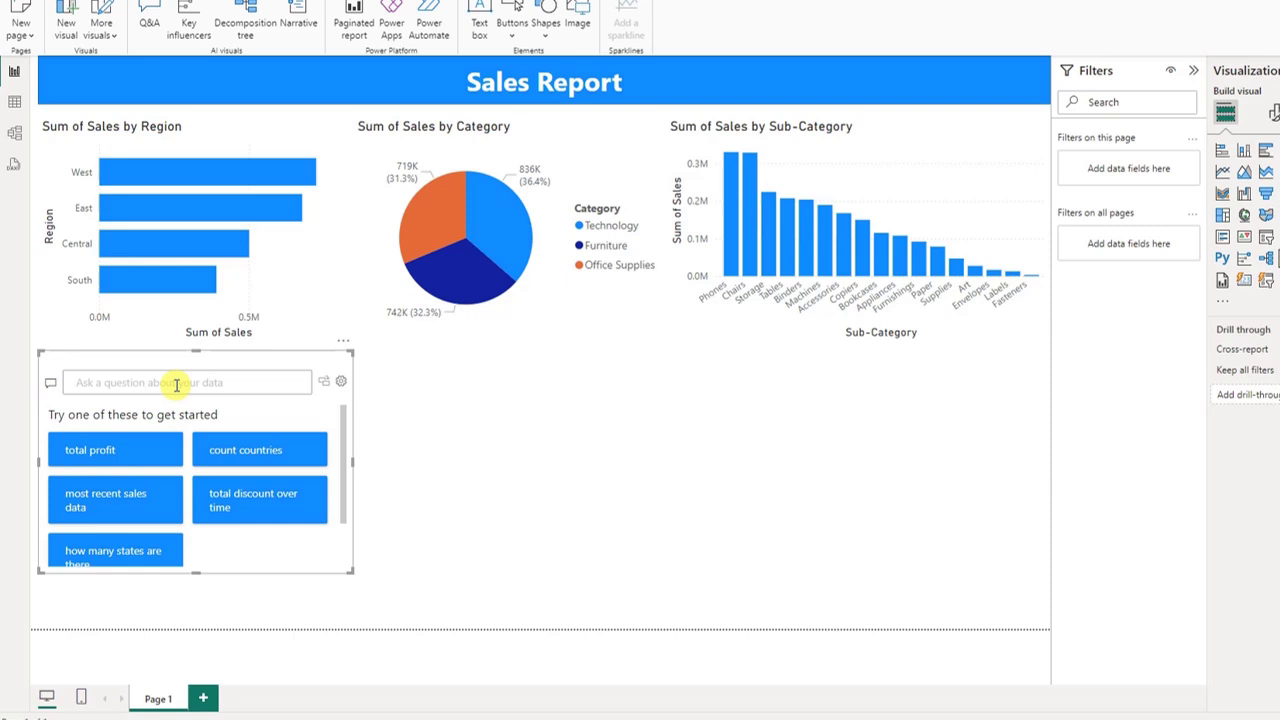
{"action": "type", "text": "Tota"}
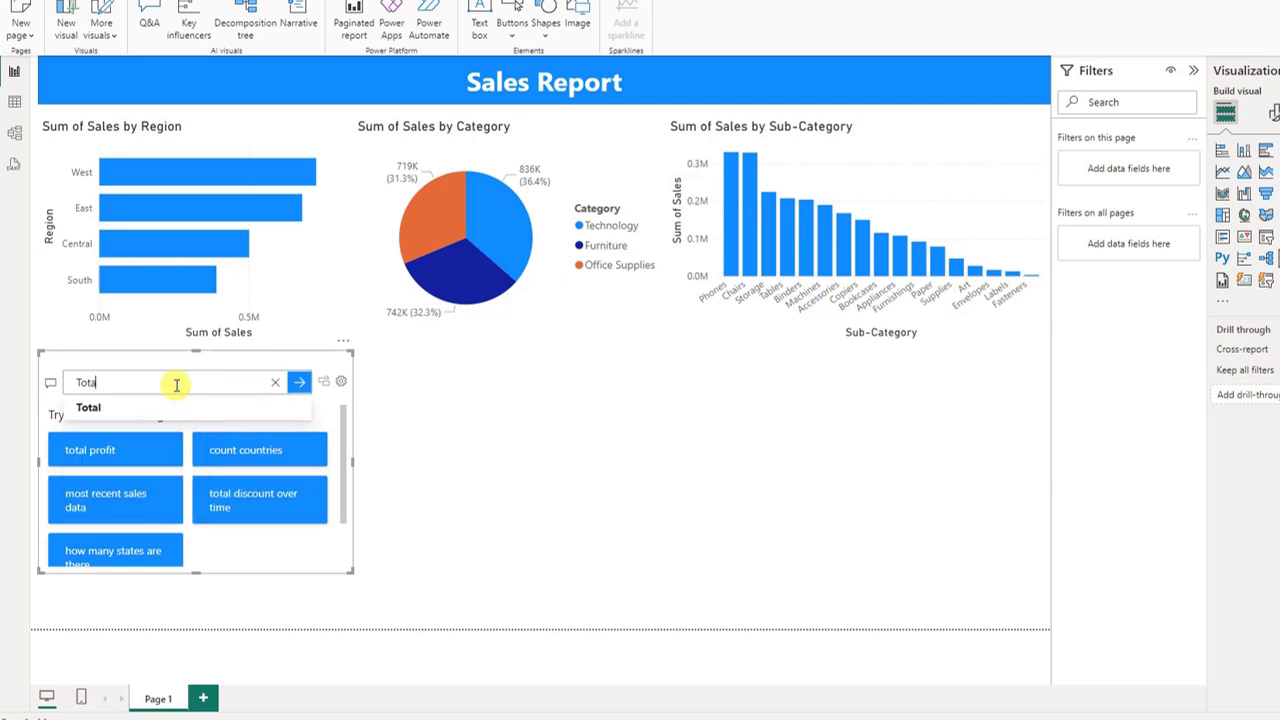
{"action": "type", "text": "l Sales by Month"}
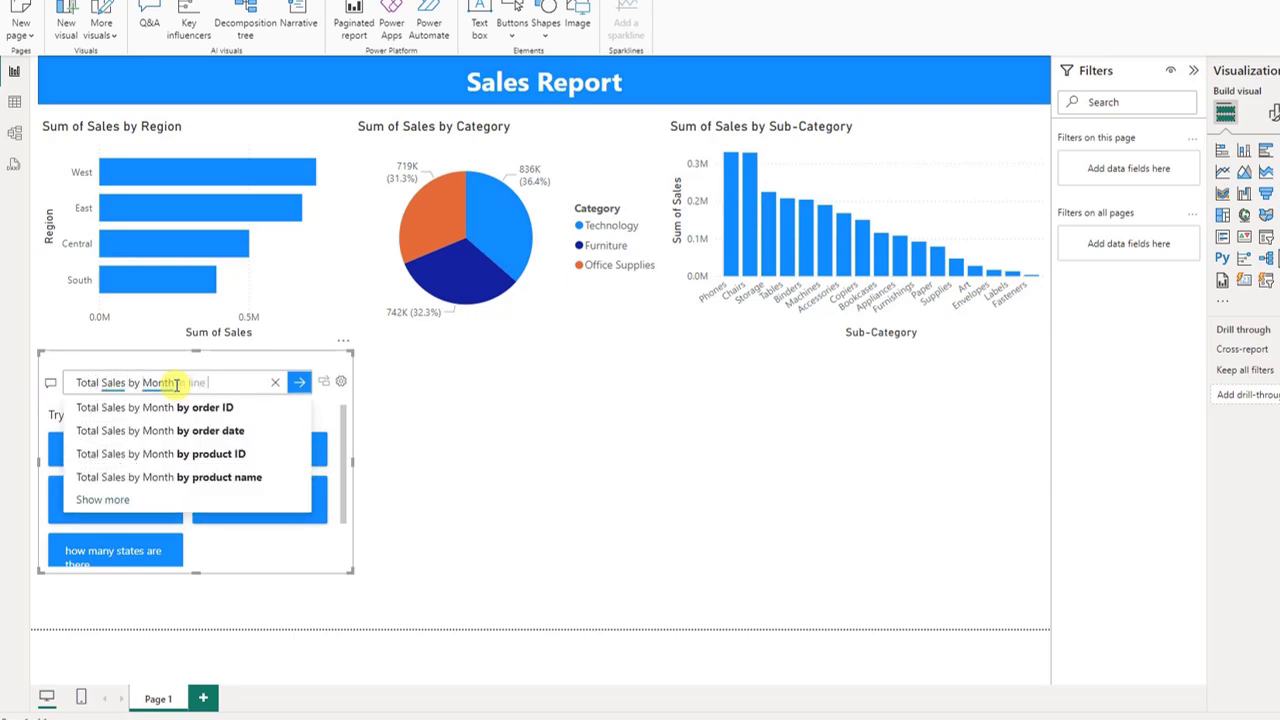
{"action": "key", "text": "Tab"}
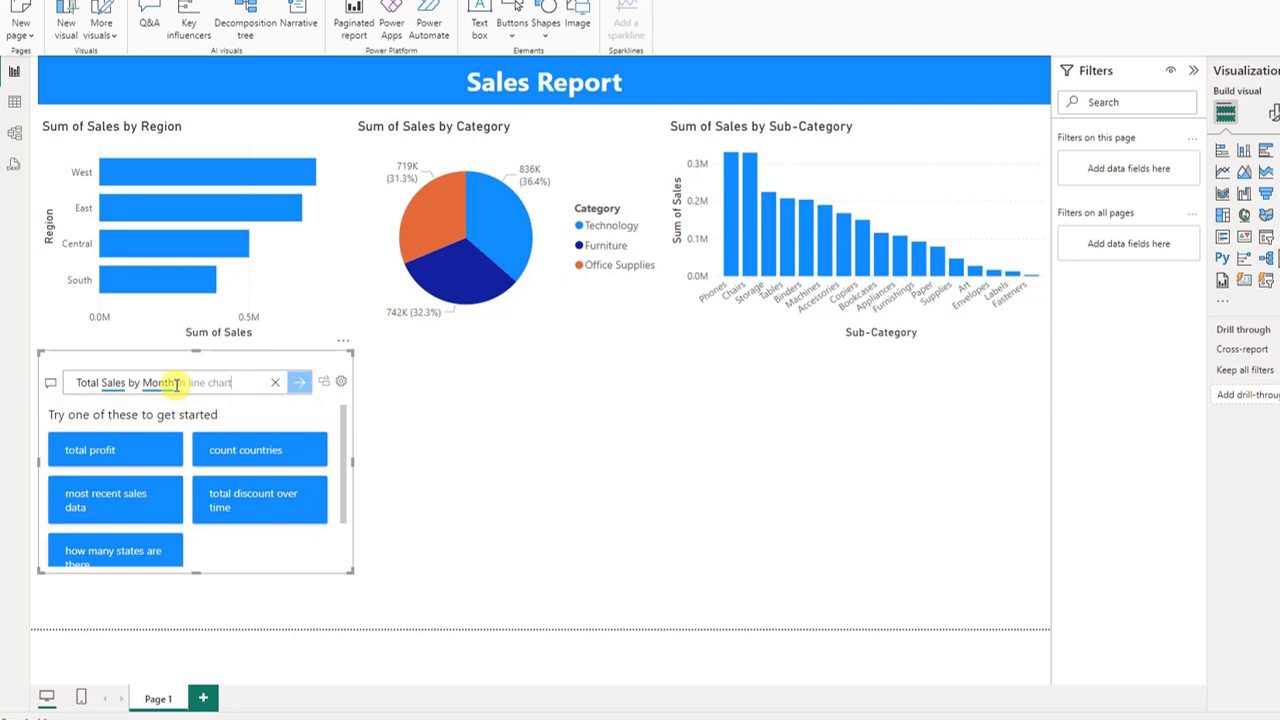
{"action": "left_click_drag", "start_coordinate": [351, 570], "coordinate": [643, 597]}
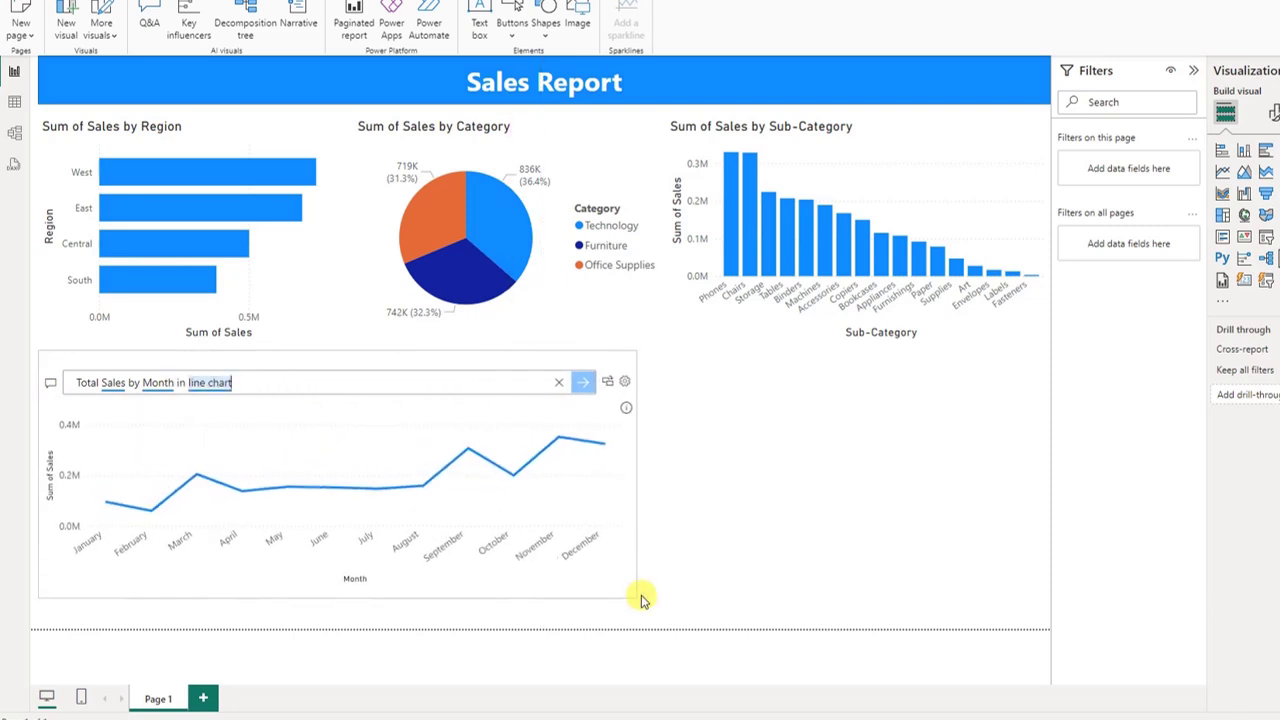
{"action": "left_click", "coordinate": [614, 381]}
{"action": "left_click", "coordinate": [738, 397]}
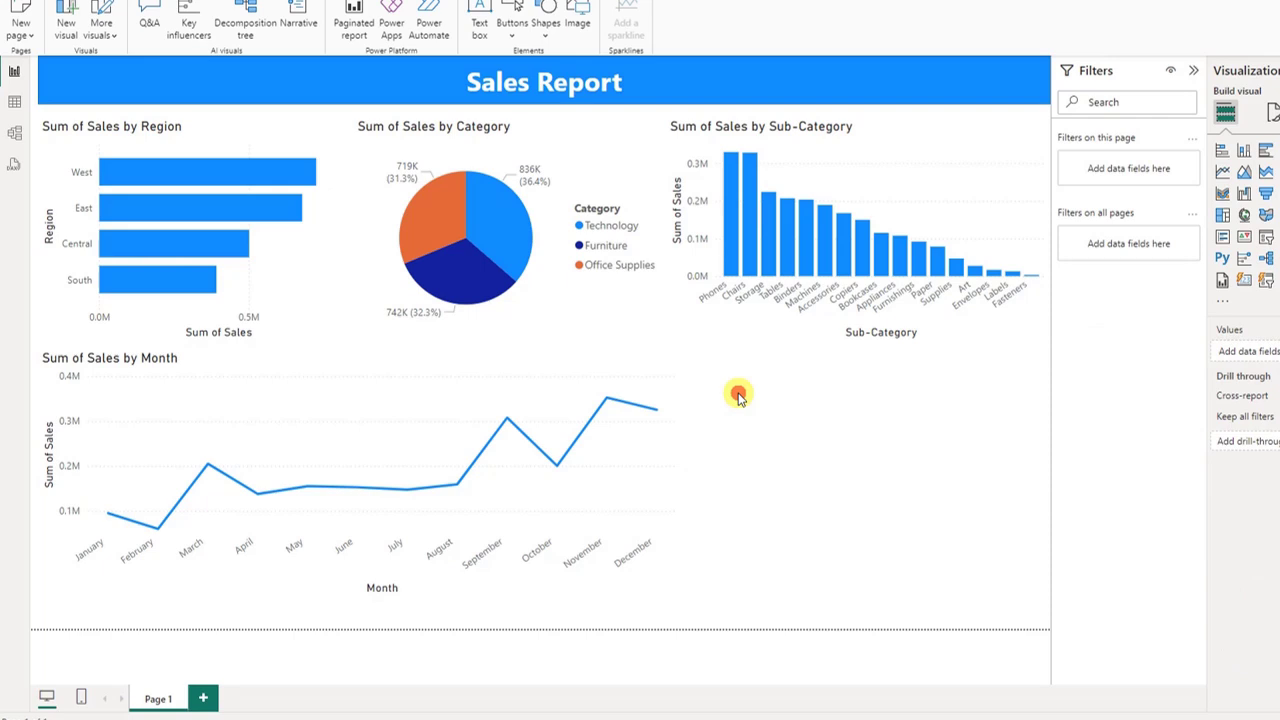
- Create a standard 'Total Sales by customer in table' visual and widen the monthly line chart toward it
{"action": "double_click", "coordinate": [738, 397]}
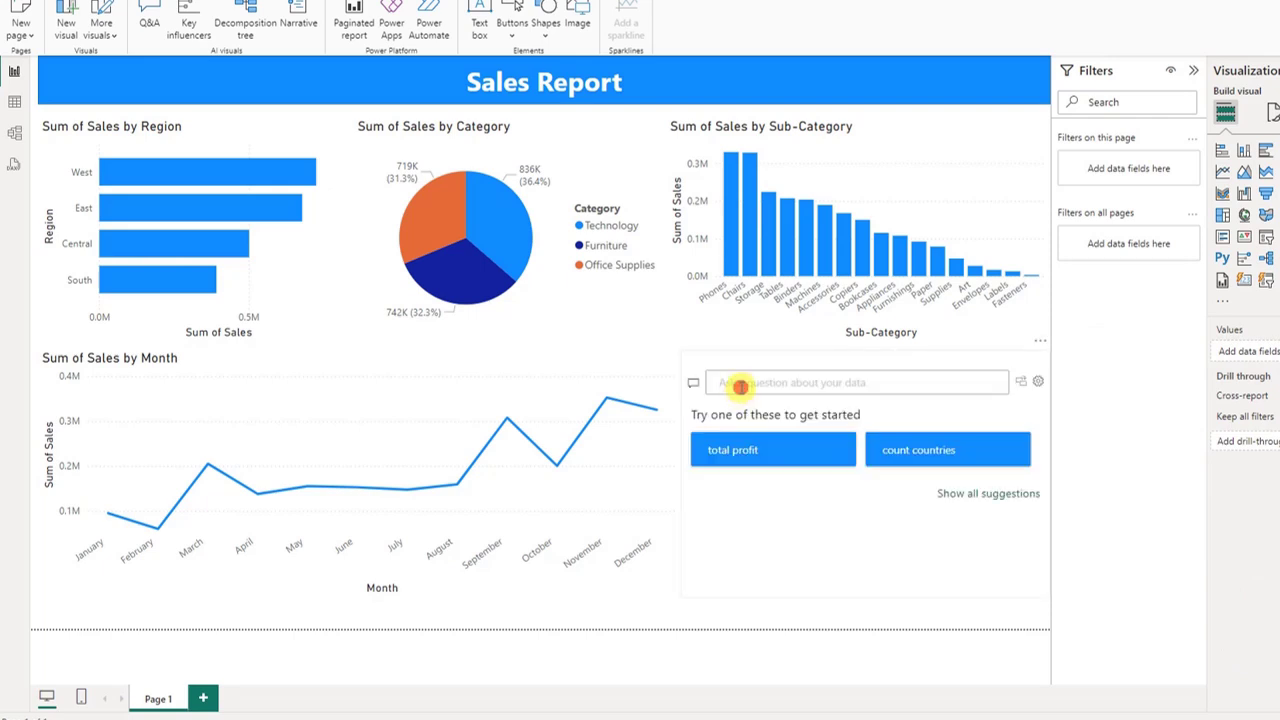
{"action": "left_click", "coordinate": [739, 385]}
{"action": "type", "text": "Total Sale"}
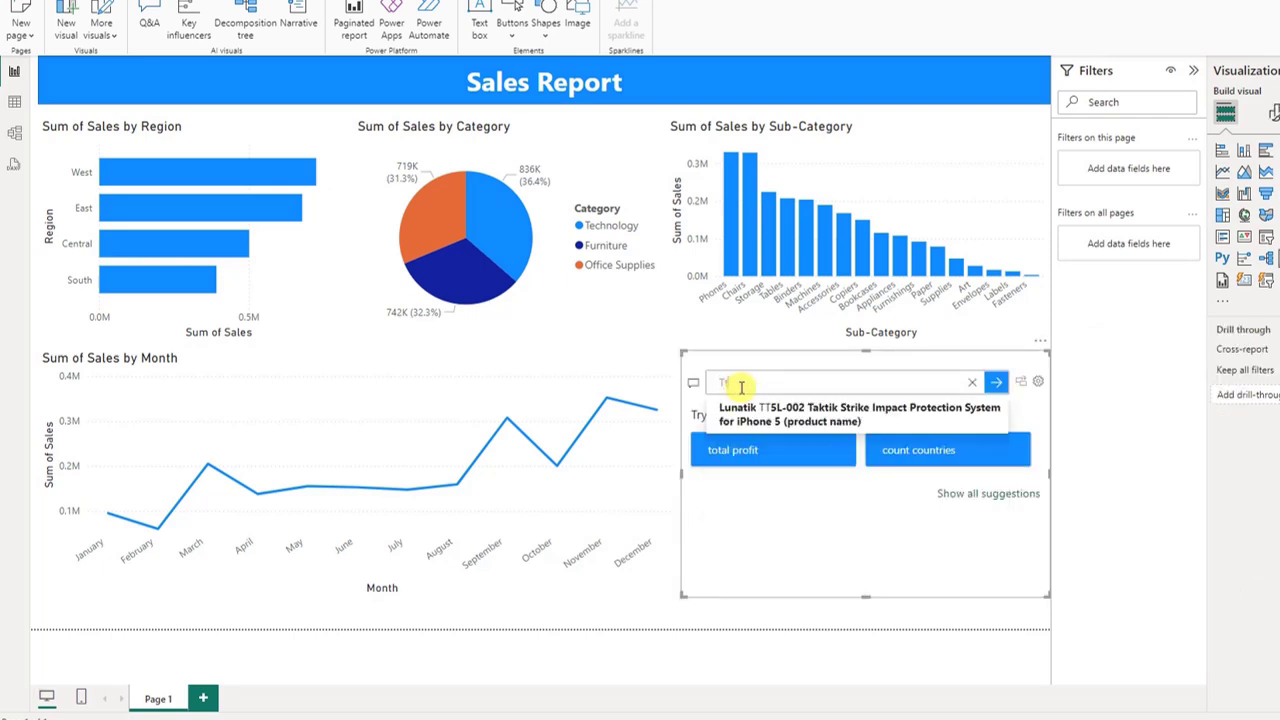
{"action": "type", "text": "s by"}
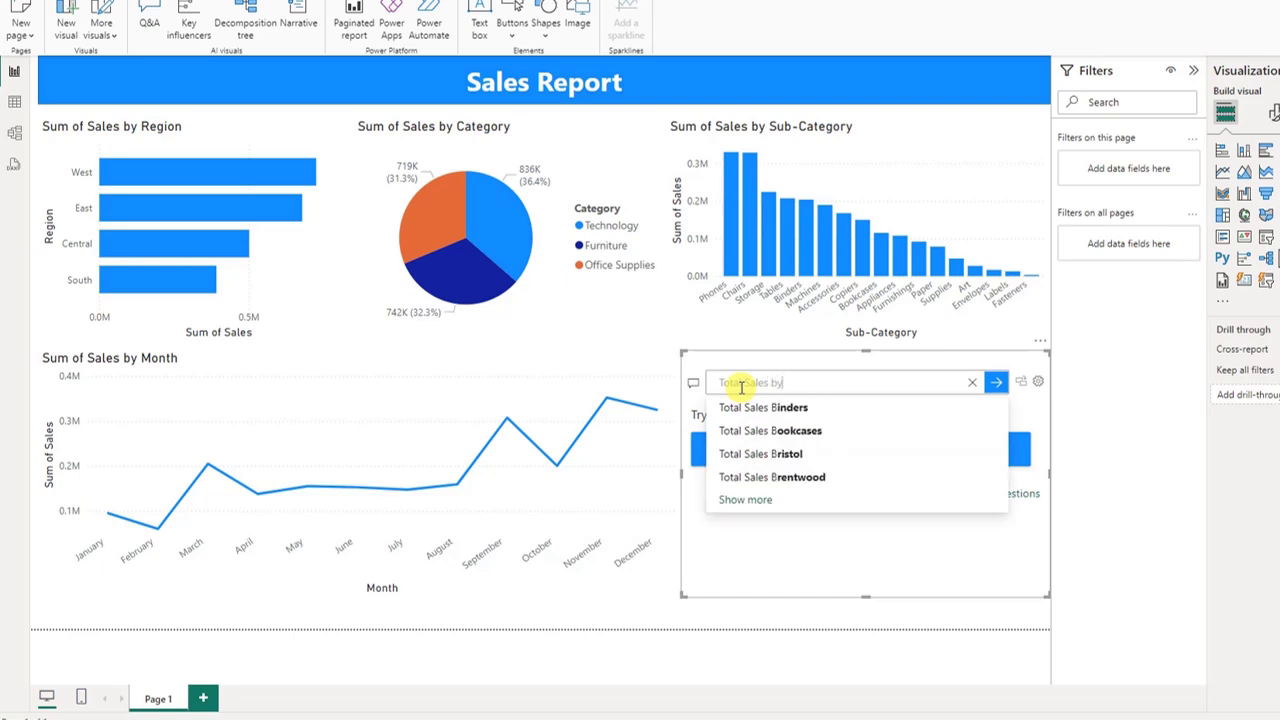
{"action": "type", "text": " customer in table"}
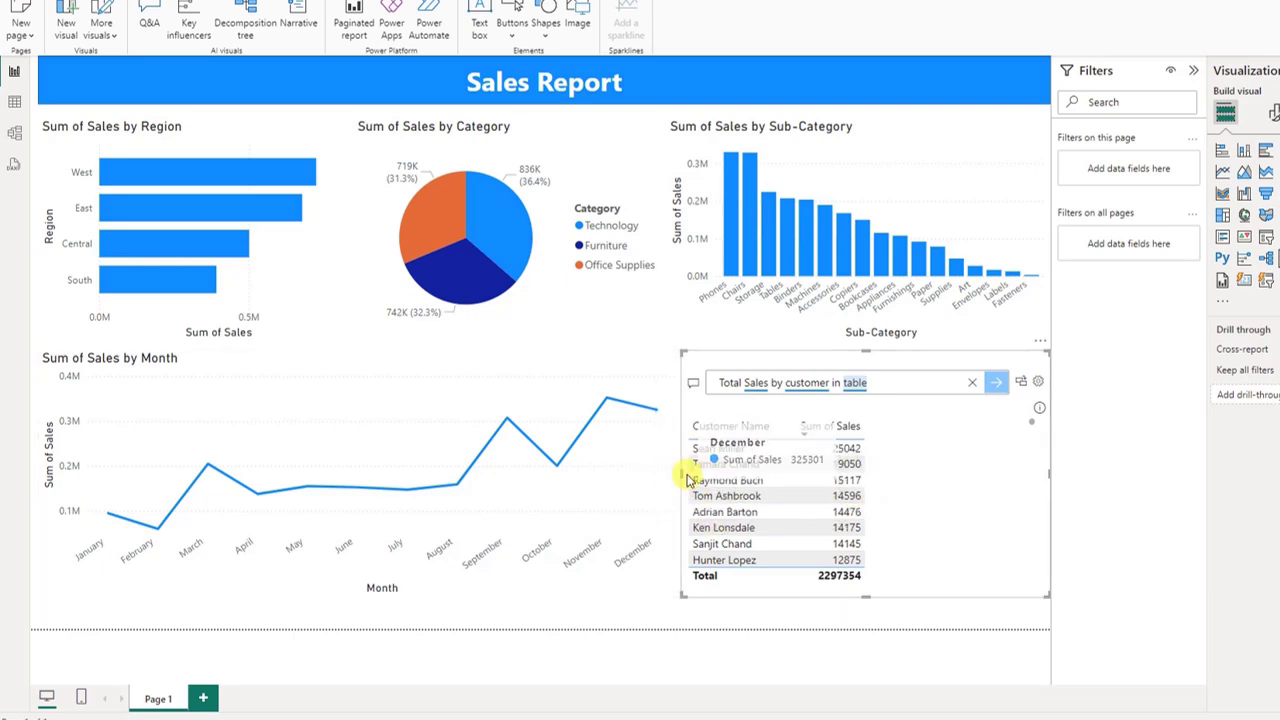
{"action": "left_click_drag", "start_coordinate": [681, 473], "coordinate": [780, 478]}
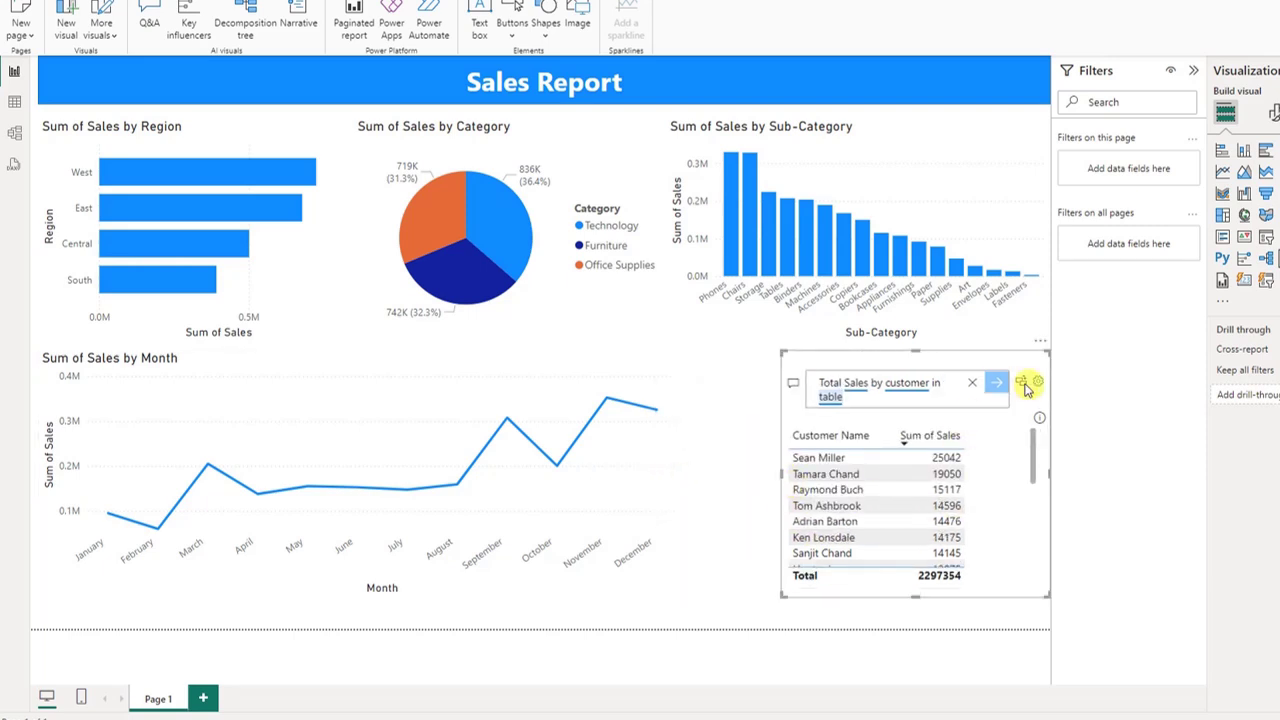
{"action": "left_click", "coordinate": [1024, 383]}
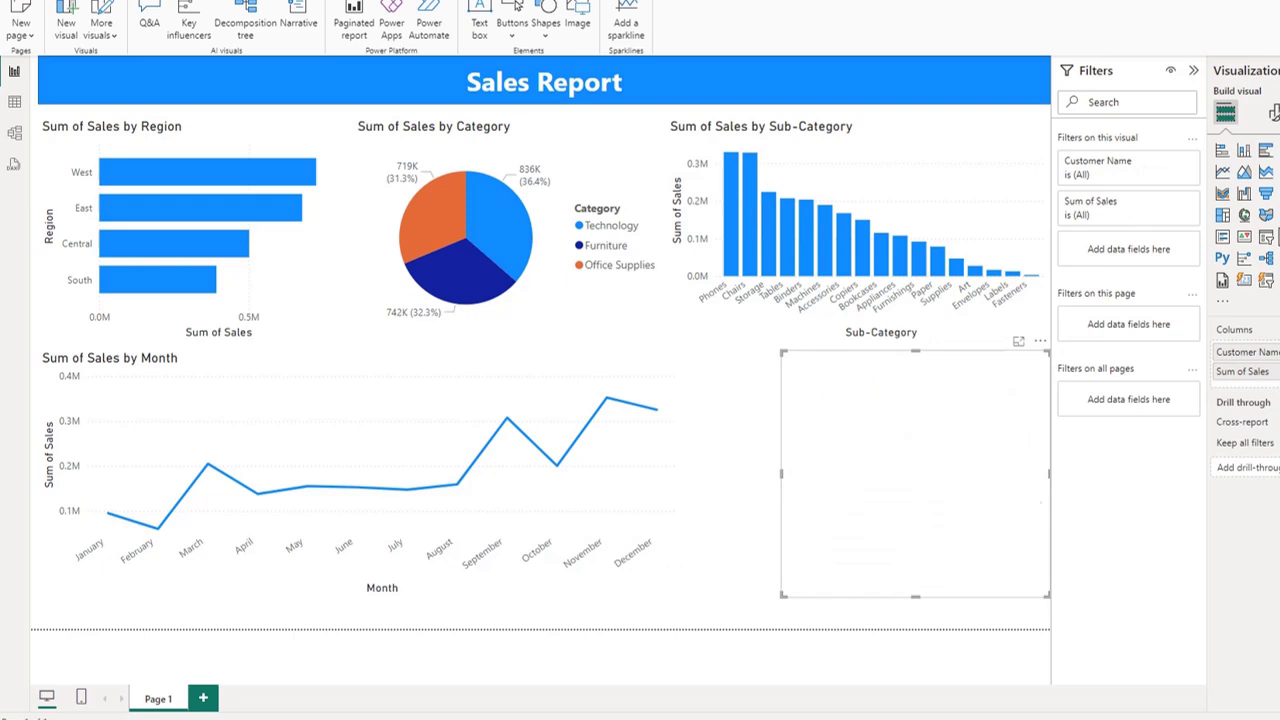
{"action": "left_click", "coordinate": [659, 596]}
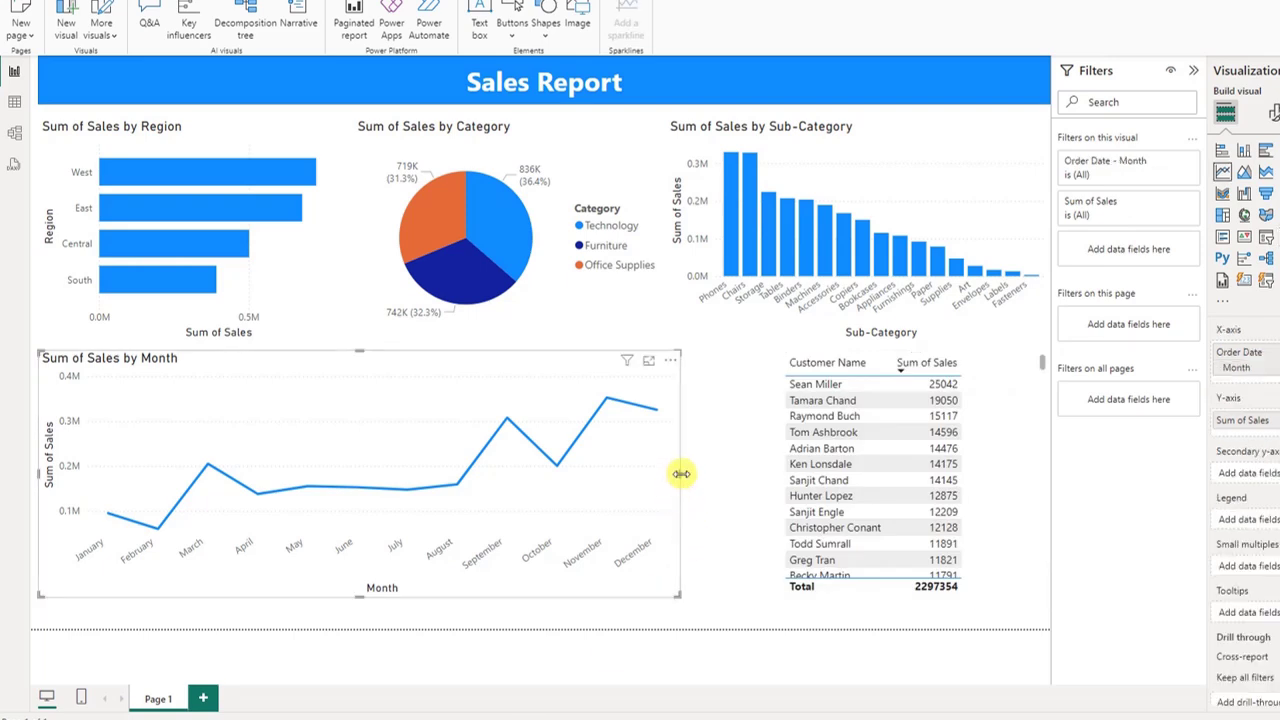
{"action": "left_click_drag", "start_coordinate": [679, 472], "coordinate": [772, 484]}
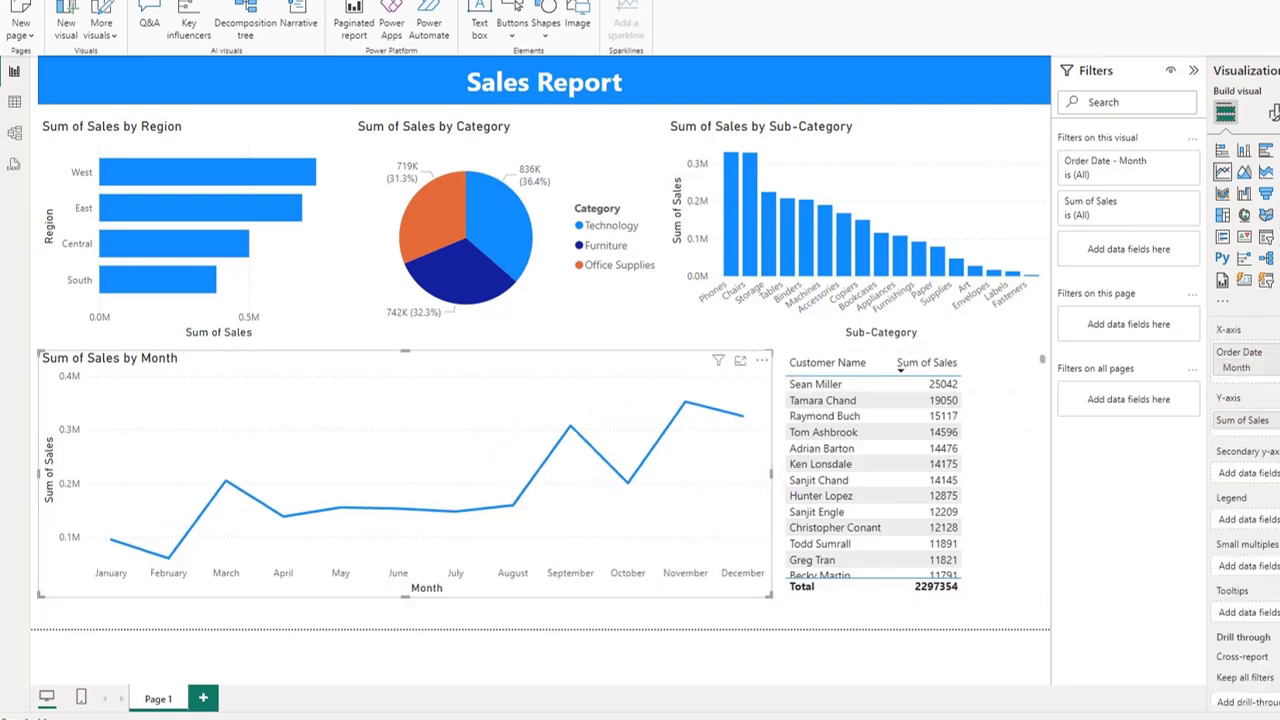
- Make the region chart's Y-axis labels bold and black and remove the Region axis title
{"action": "left_click", "coordinate": [200, 126]}
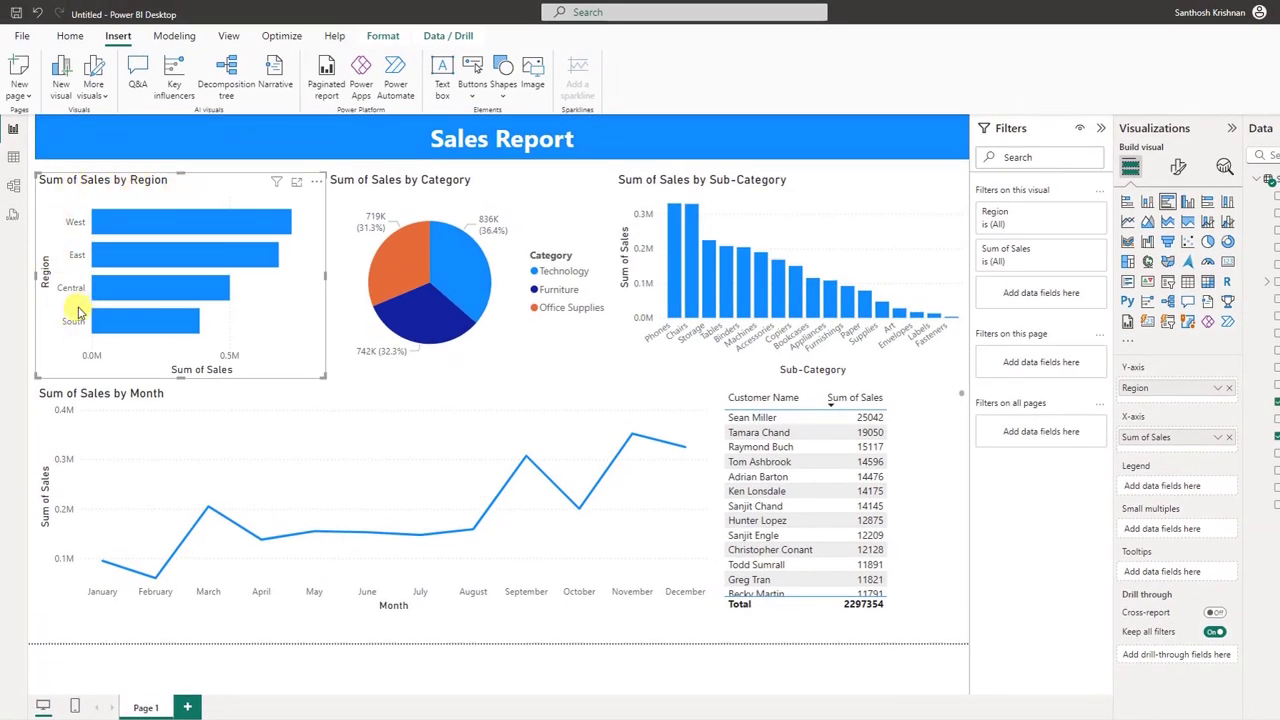
{"action": "left_click", "coordinate": [1177, 167]}
{"action": "left_click", "coordinate": [1128, 266]}
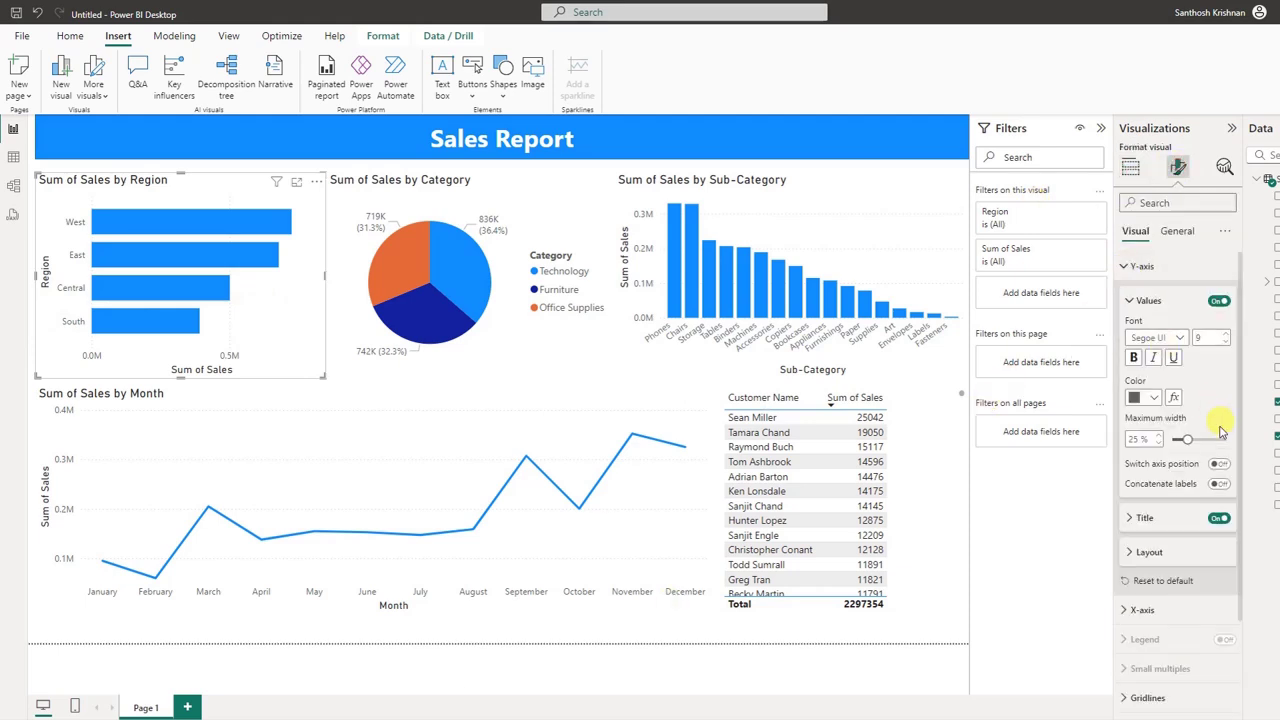
{"action": "left_click", "coordinate": [1140, 397]}
{"action": "left_click", "coordinate": [1163, 449]}
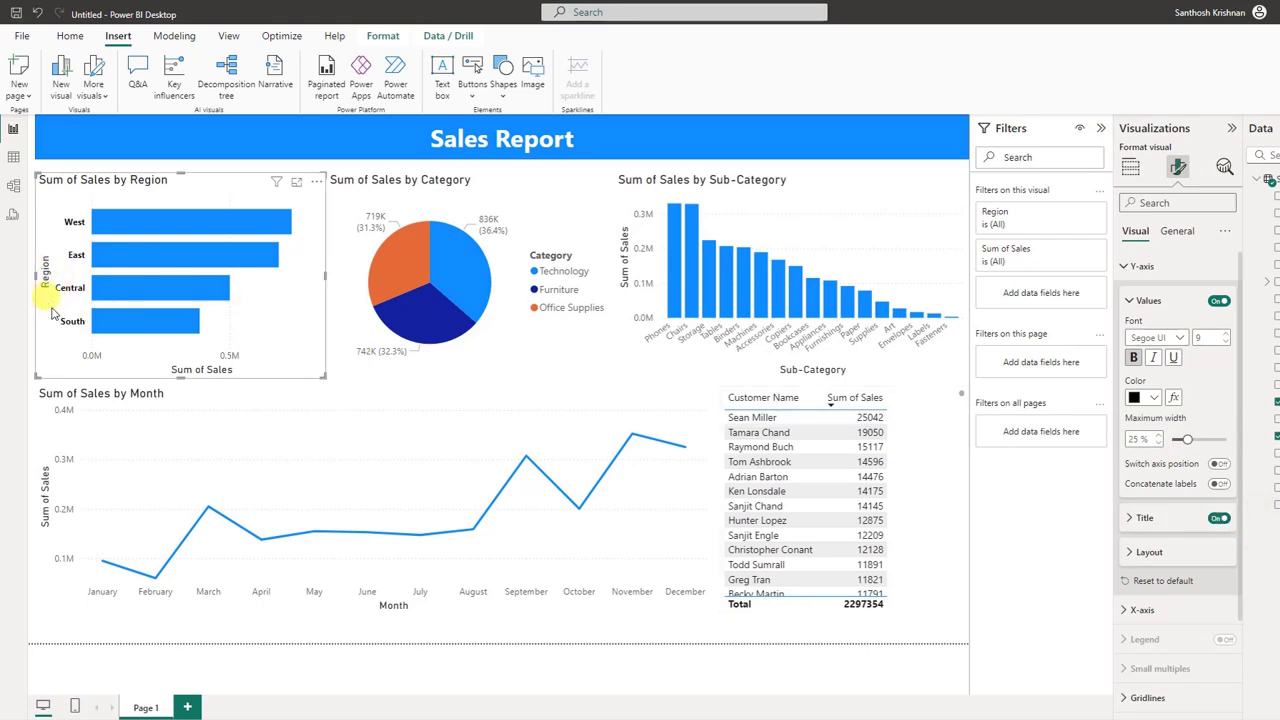
{"action": "left_click", "coordinate": [1217, 518]}
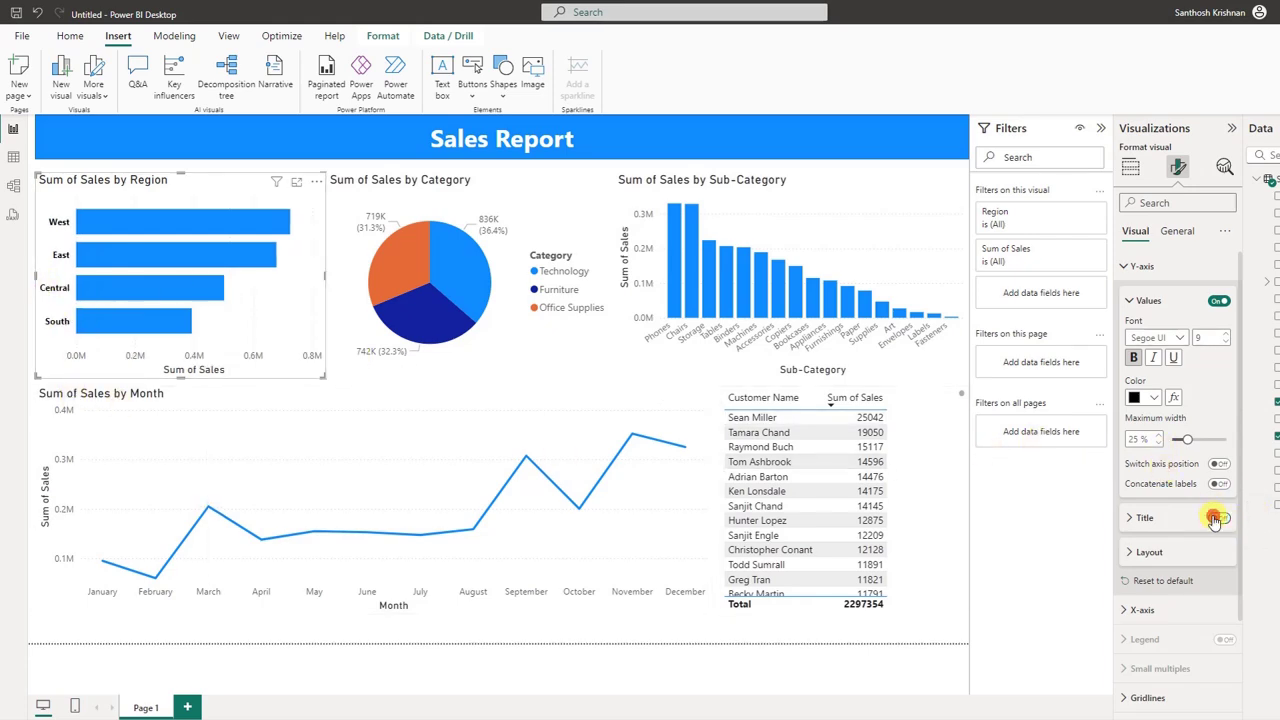
{"action": "left_click", "coordinate": [1142, 266]}
- Bold the X-axis values and remove the Sum of Sales X-axis title
{"action": "left_click", "coordinate": [1141, 295]}
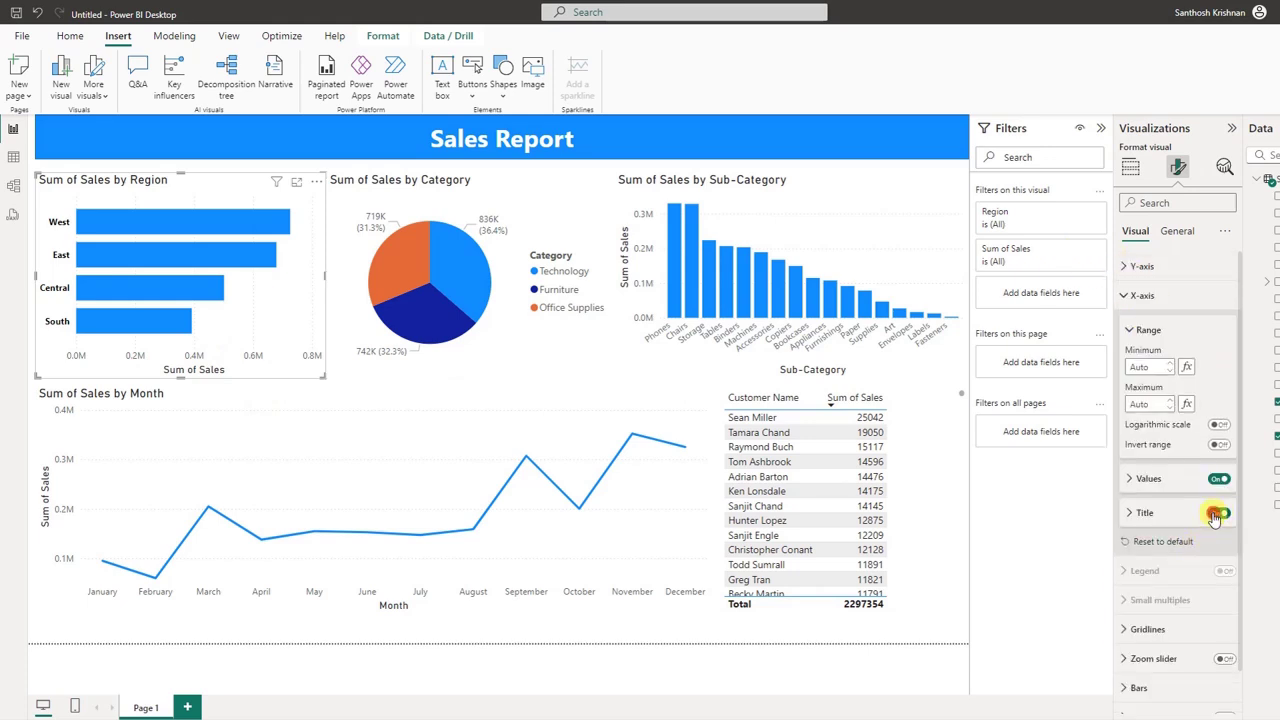
{"action": "left_click", "coordinate": [1148, 478]}
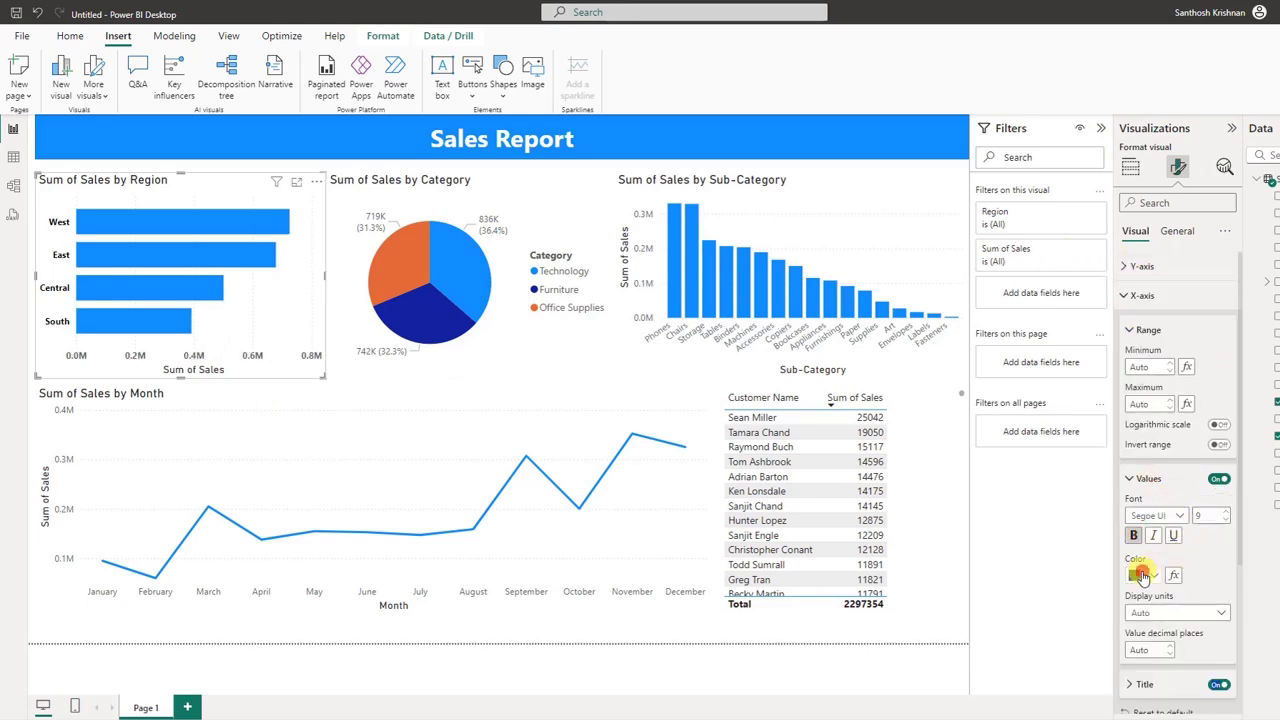
{"action": "left_click", "coordinate": [1218, 685]}
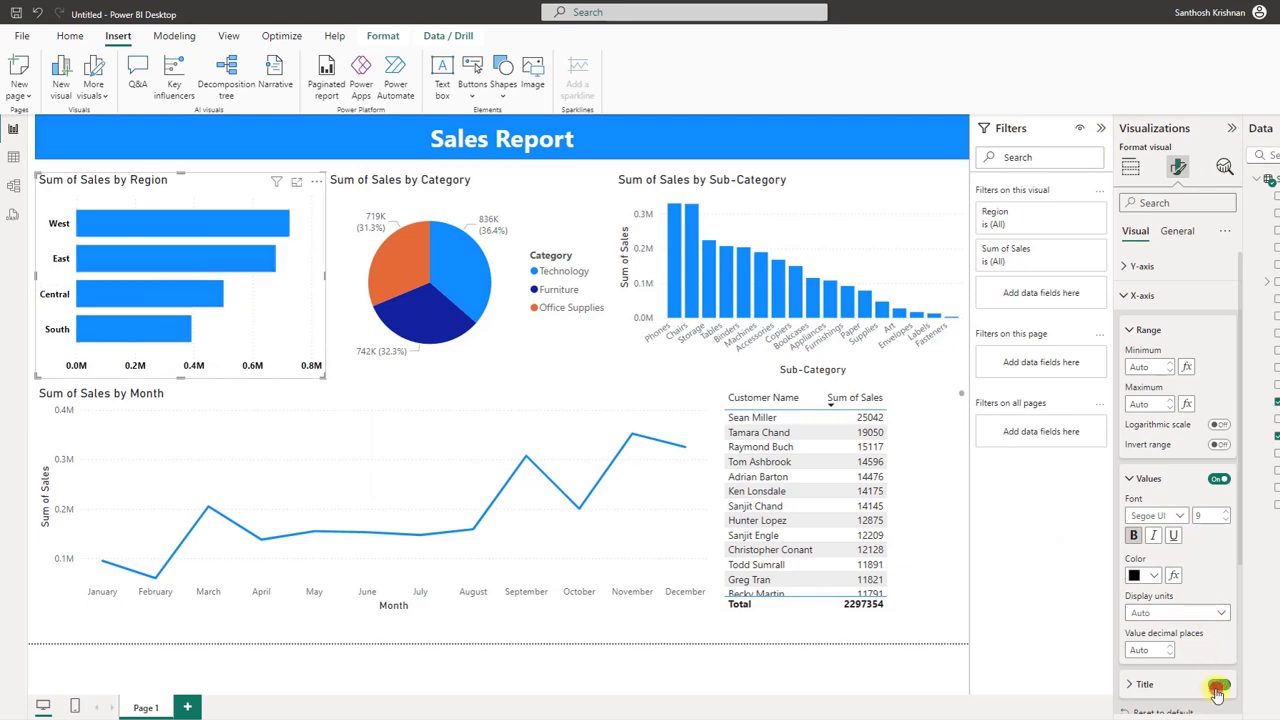
{"action": "left_click", "coordinate": [1125, 312]}
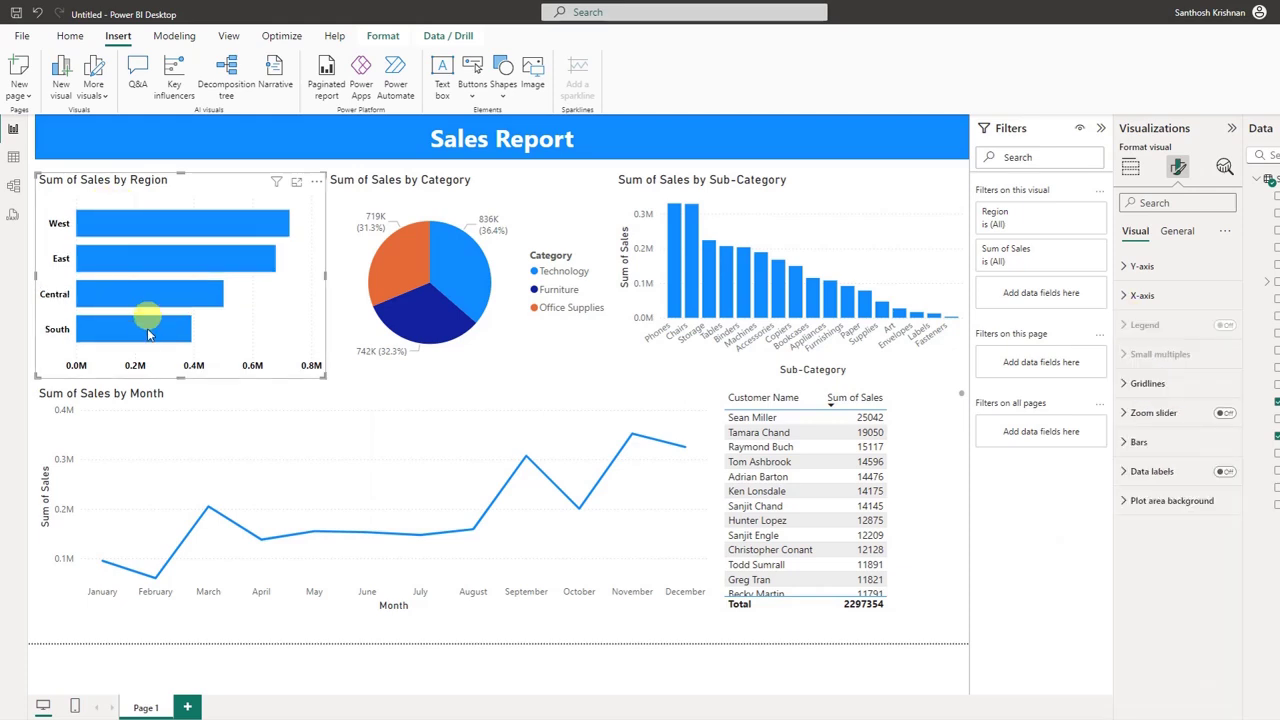
- Turn on data labels for the region chart's bars
{"action": "left_click", "coordinate": [1225, 471]}
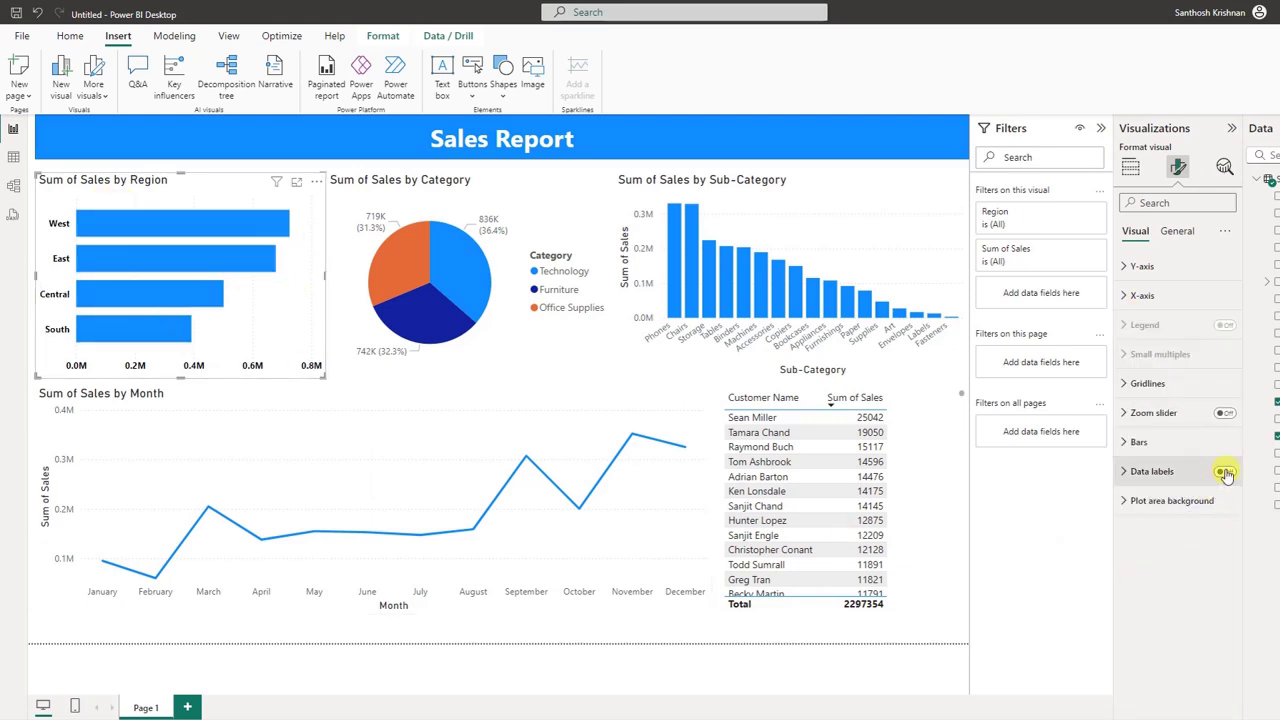
{"action": "left_click", "coordinate": [1155, 472]}
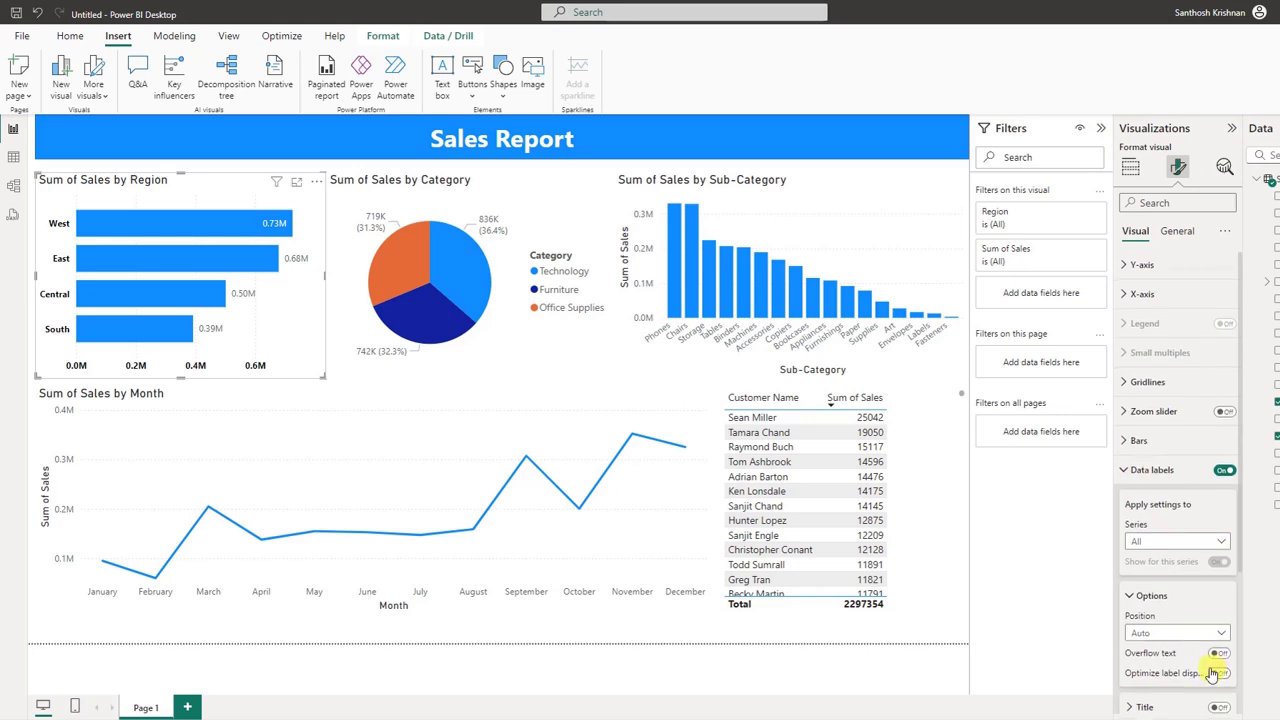
{"action": "scroll", "coordinate": [1200, 670], "scroll_direction": "down", "scroll_amount": 3}
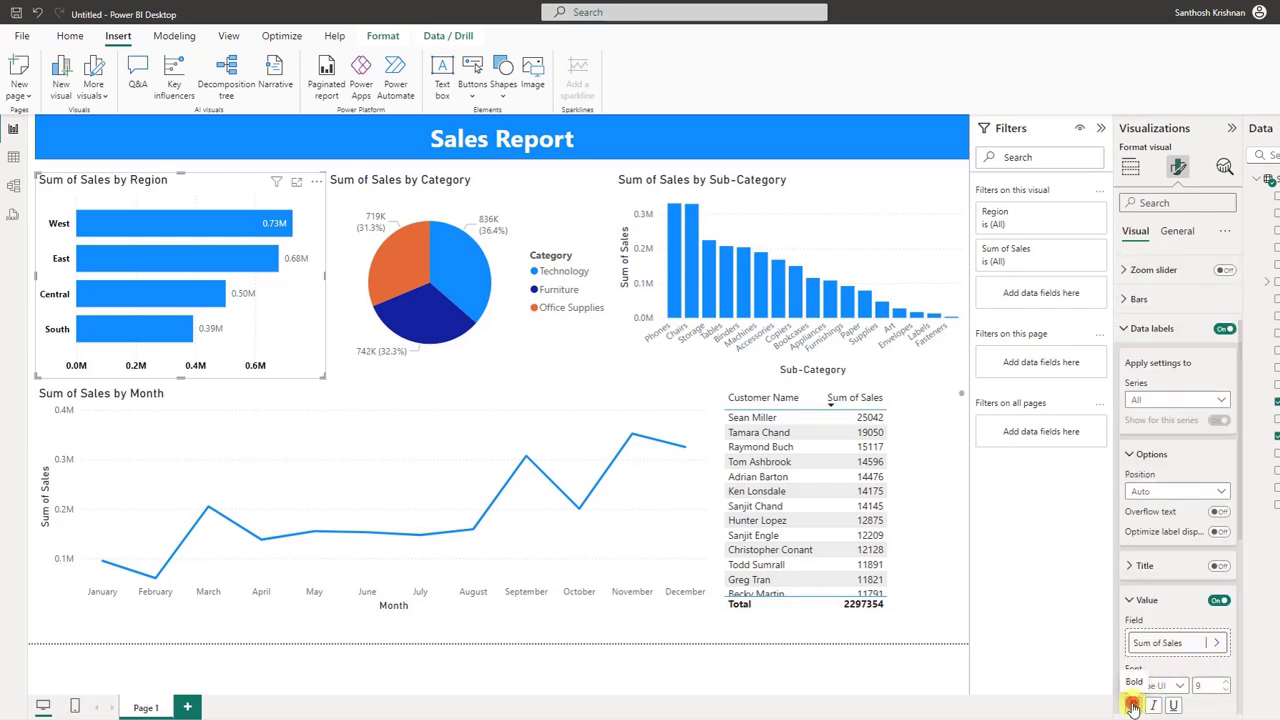
- Make the Region chart title bold and centred
{"action": "left_click", "coordinate": [1177, 231]}
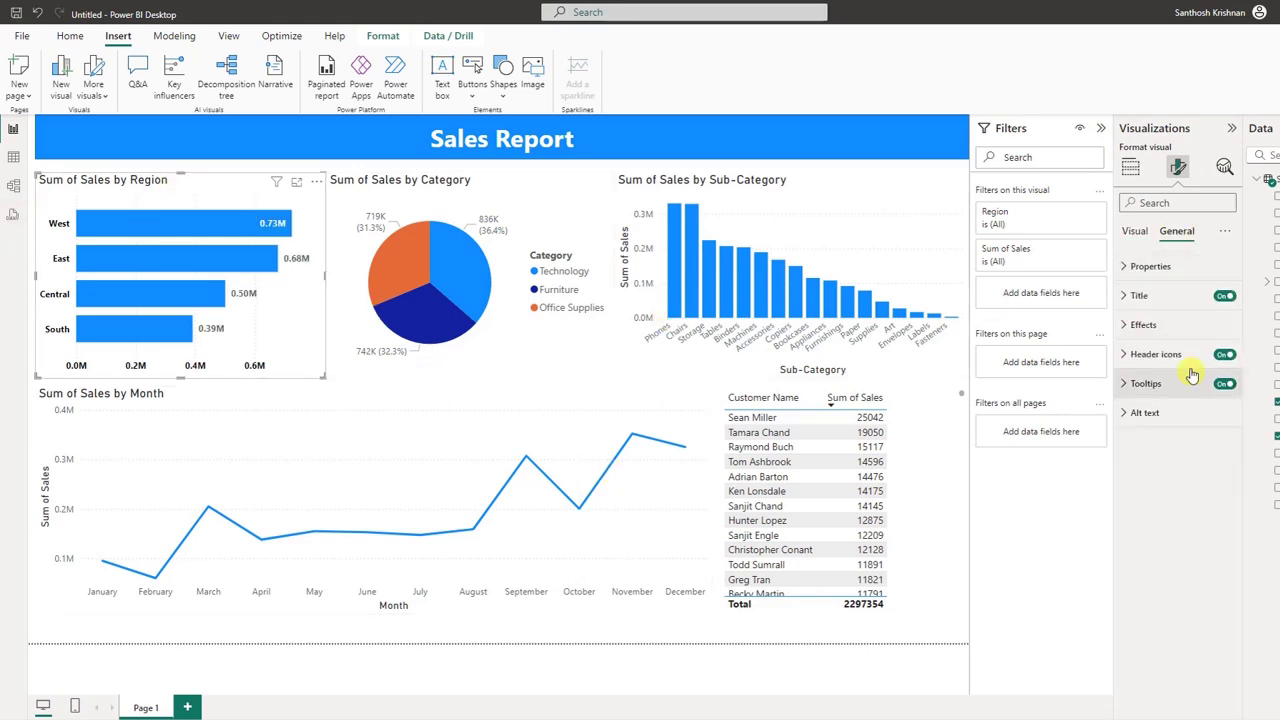
{"action": "left_click", "coordinate": [1180, 296]}
{"action": "left_click", "coordinate": [1133, 460]}
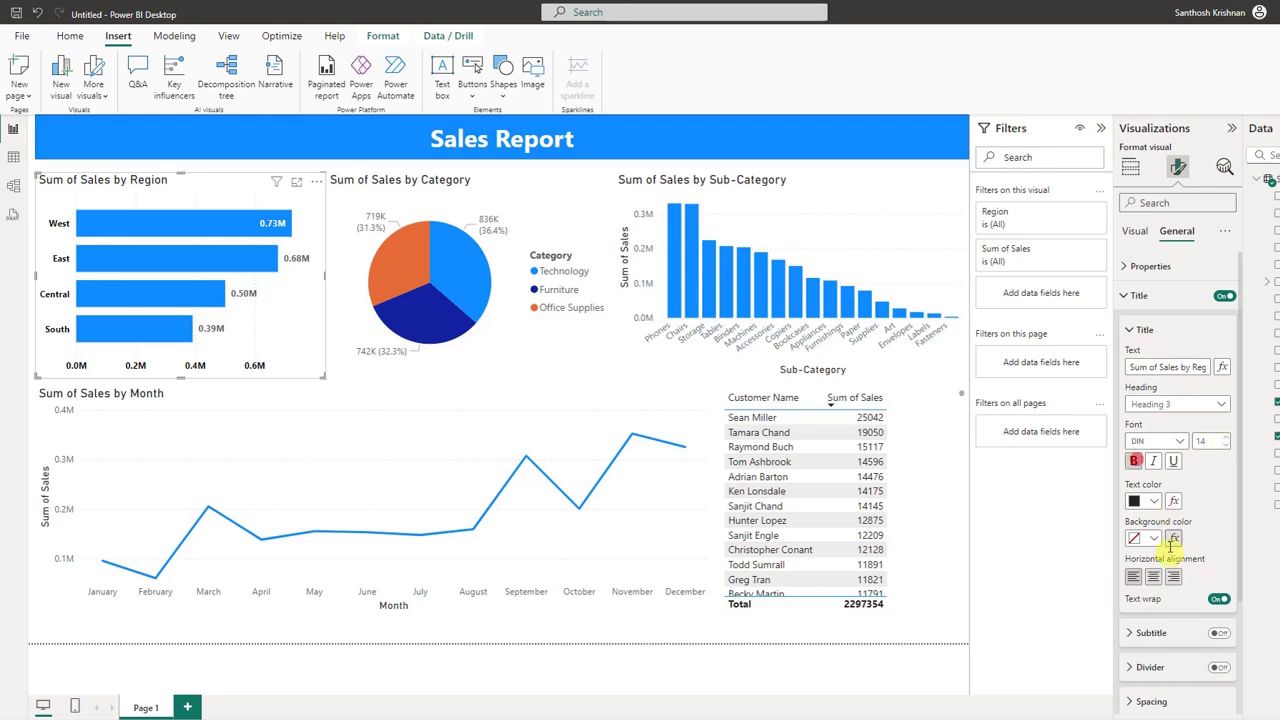
{"action": "left_click", "coordinate": [1153, 576]}
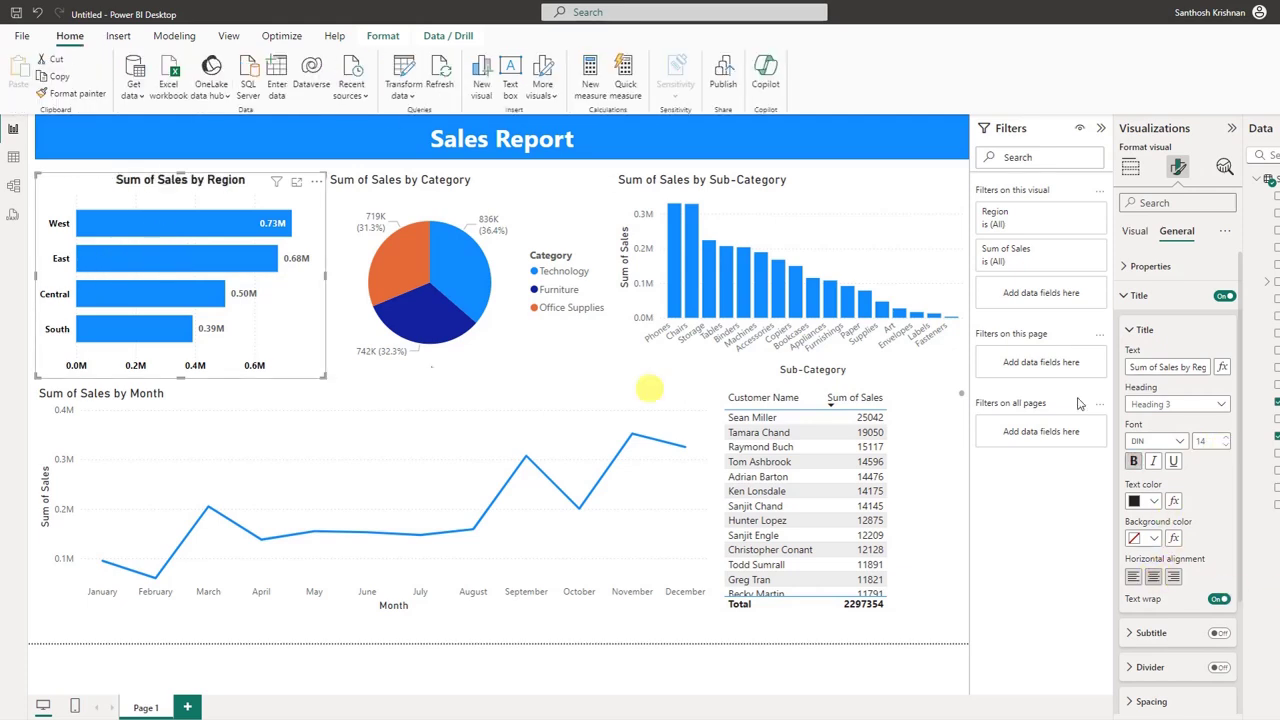
- Add a visual border to the region chart in a recent colour
{"action": "left_click", "coordinate": [1138, 268]}
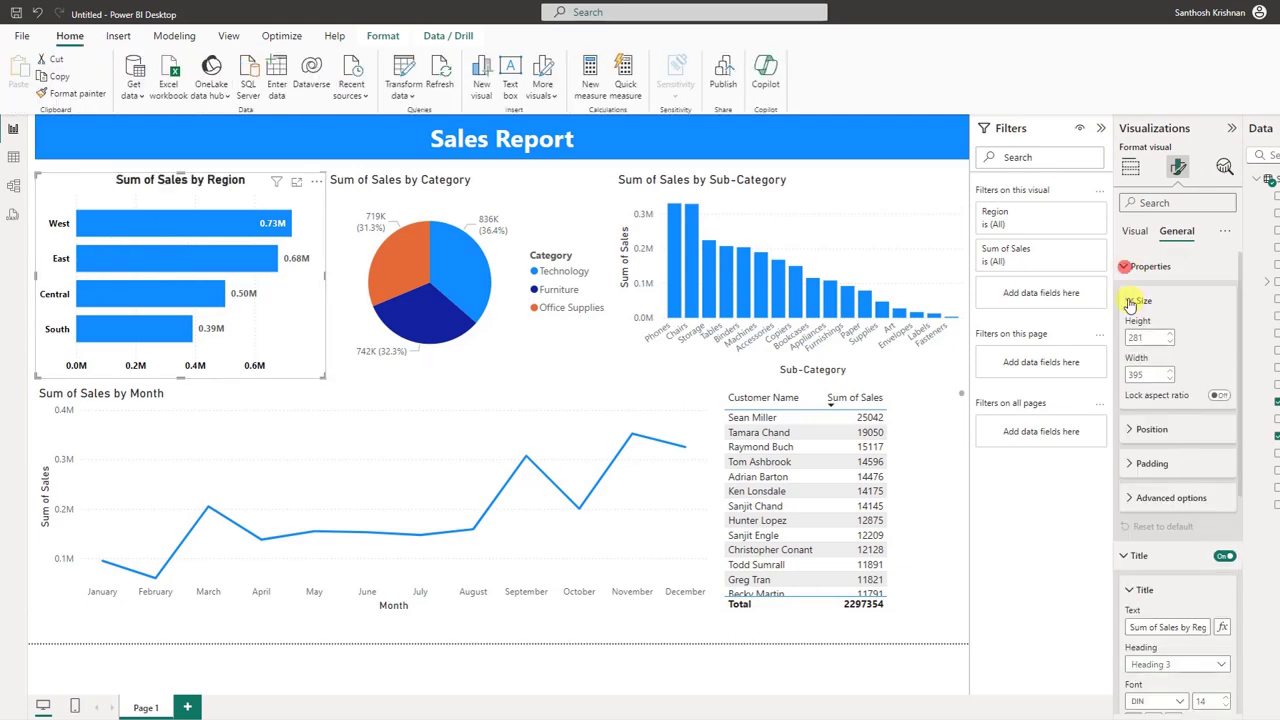
{"action": "left_click", "coordinate": [1137, 298]}
{"action": "left_click", "coordinate": [1126, 267]}
{"action": "left_click", "coordinate": [1140, 298]}
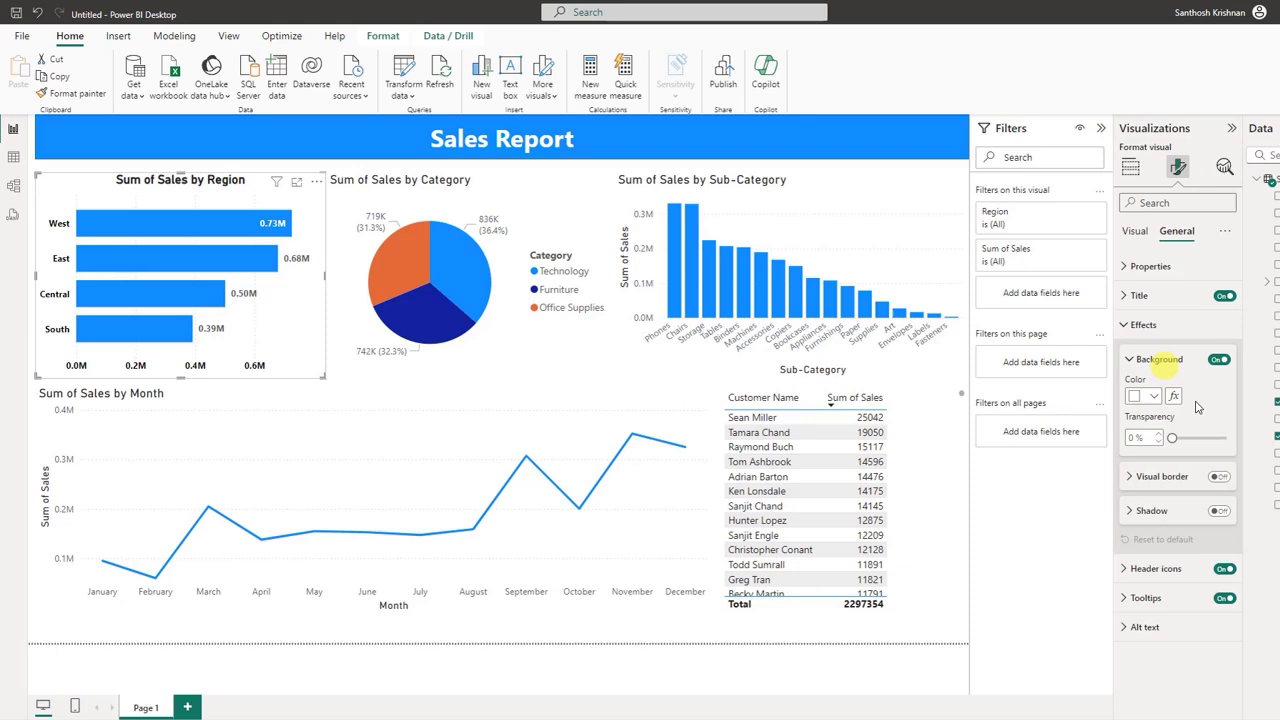
{"action": "left_click", "coordinate": [1218, 477]}
{"action": "left_click", "coordinate": [1170, 477]}
{"action": "left_click", "coordinate": [1150, 512]}
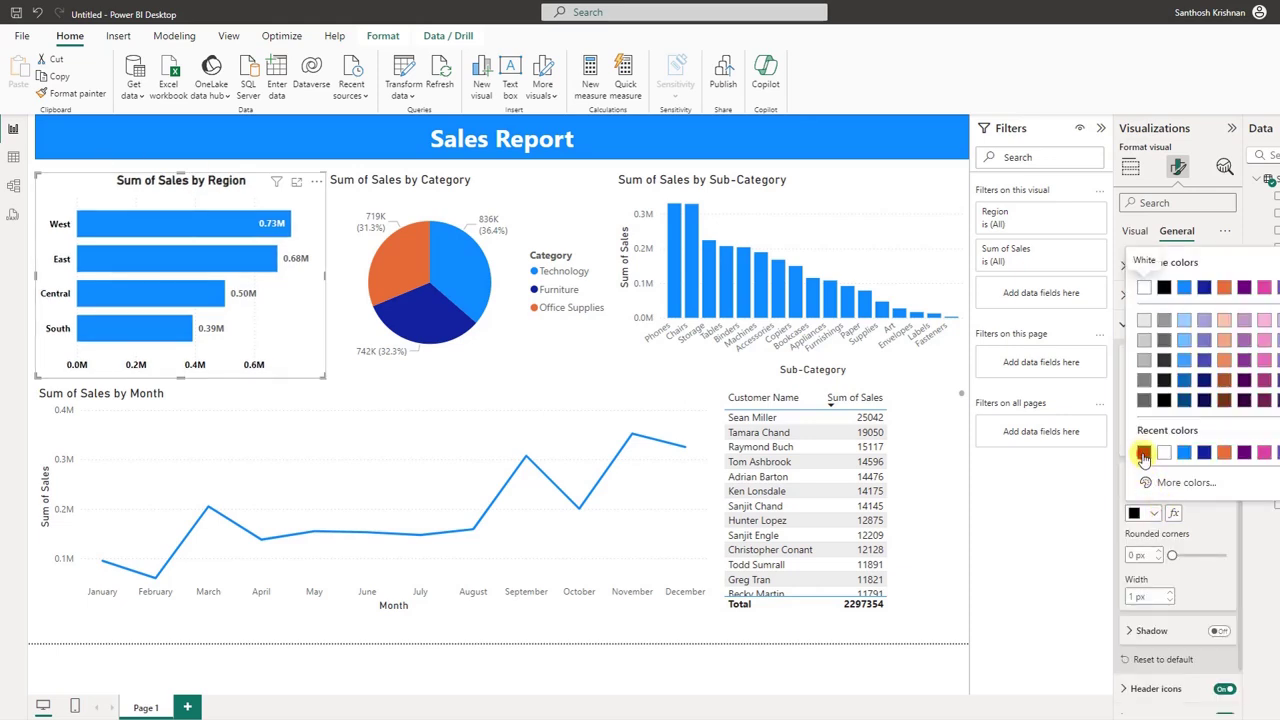
{"action": "left_click", "coordinate": [1143, 455]}
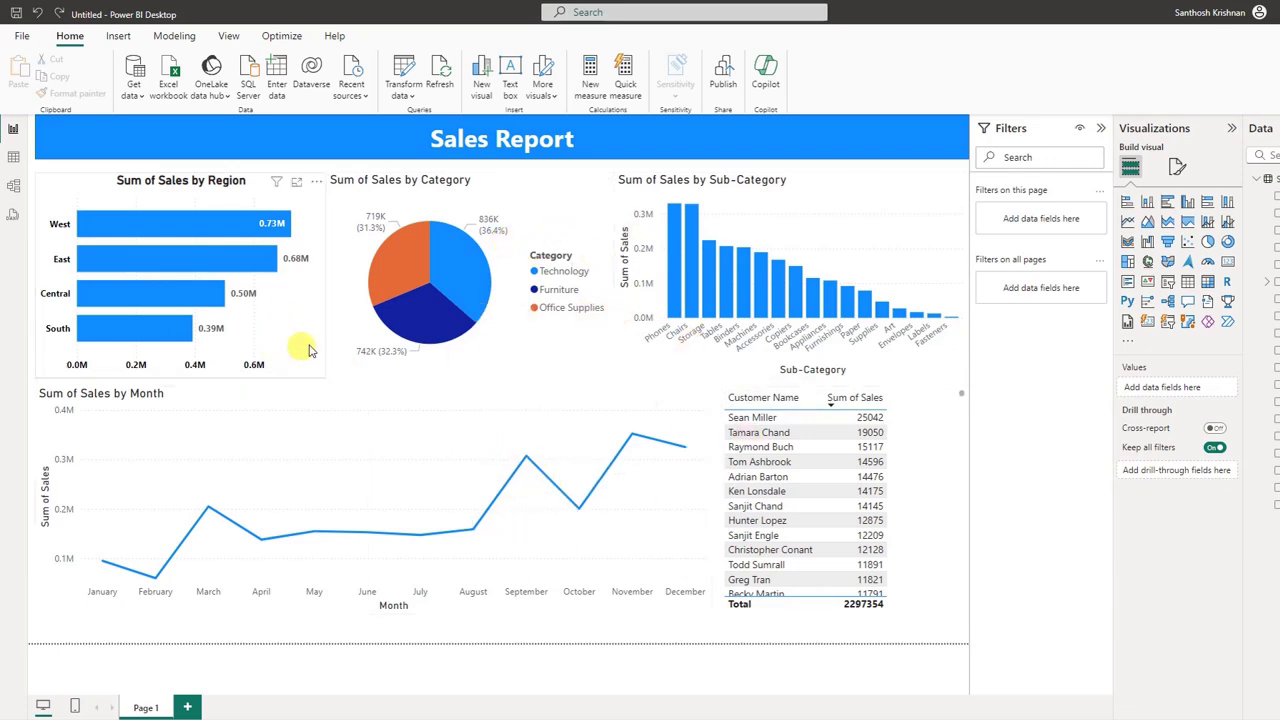
- Copy the Region chart's formatting onto the pie chart and the Sub-Category chart with Format painter
{"action": "left_click", "coordinate": [97, 185]}
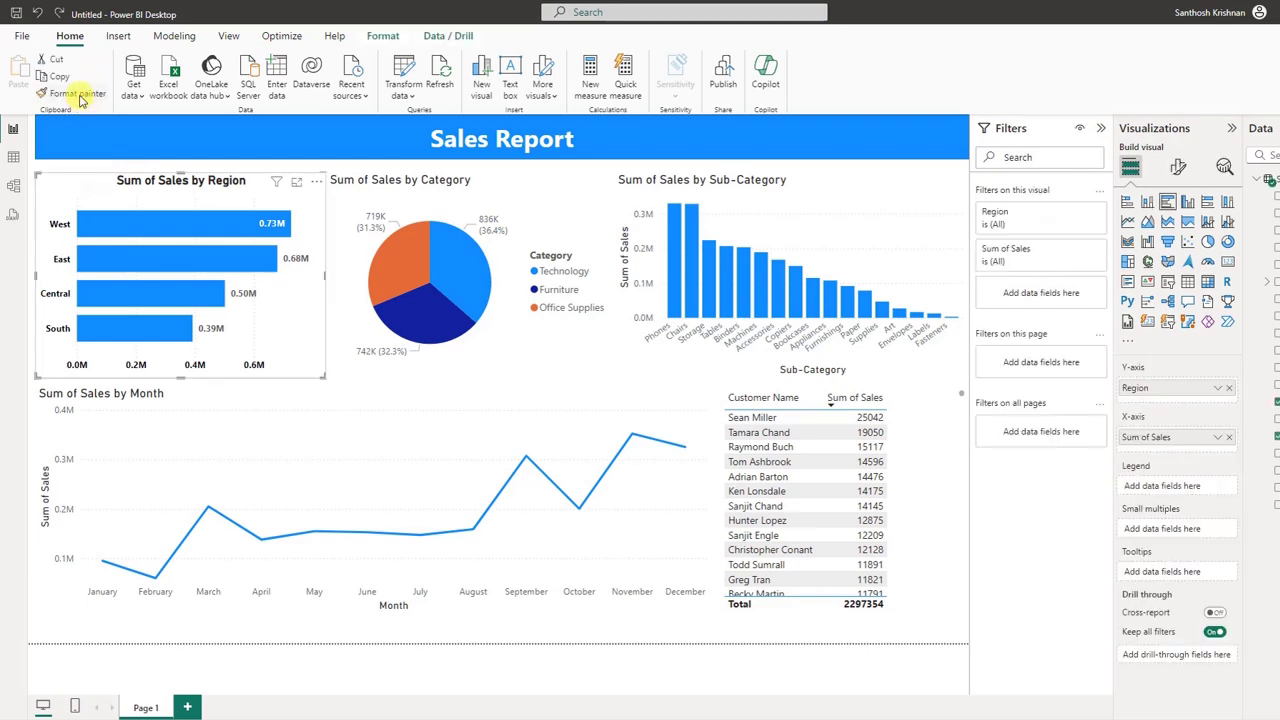
{"action": "left_click", "coordinate": [80, 94]}
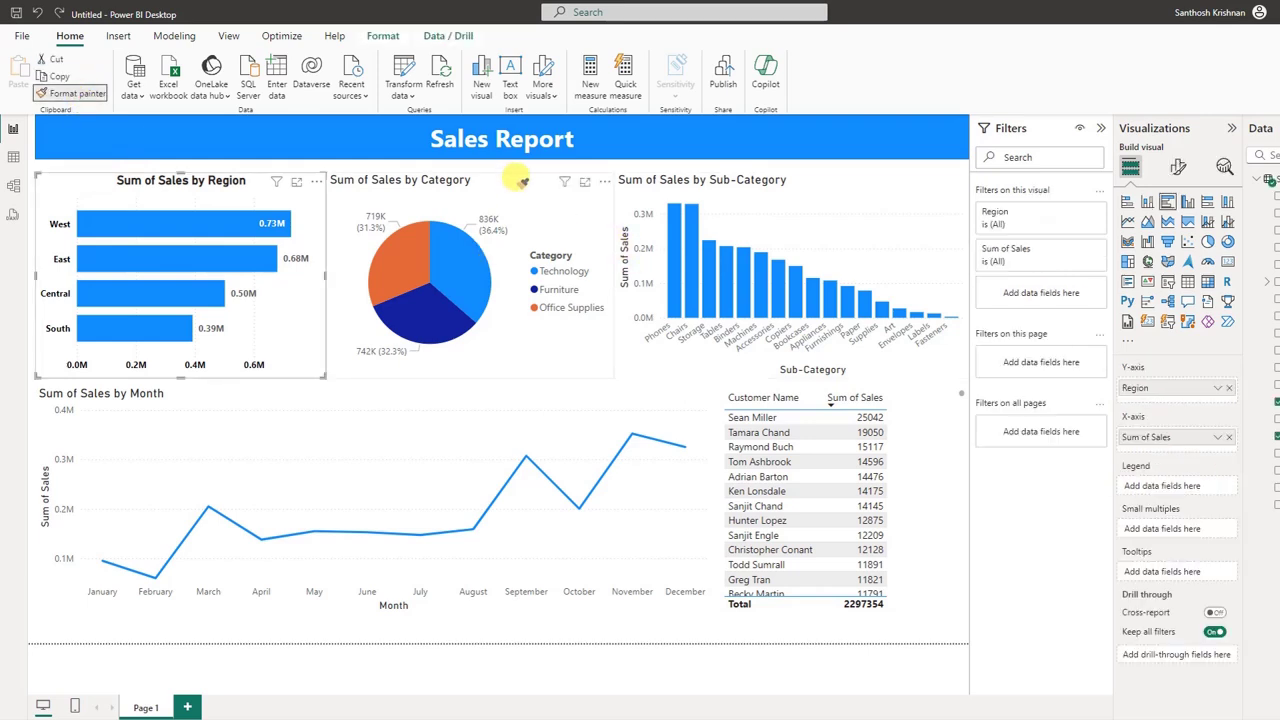
{"action": "left_click", "coordinate": [516, 178]}
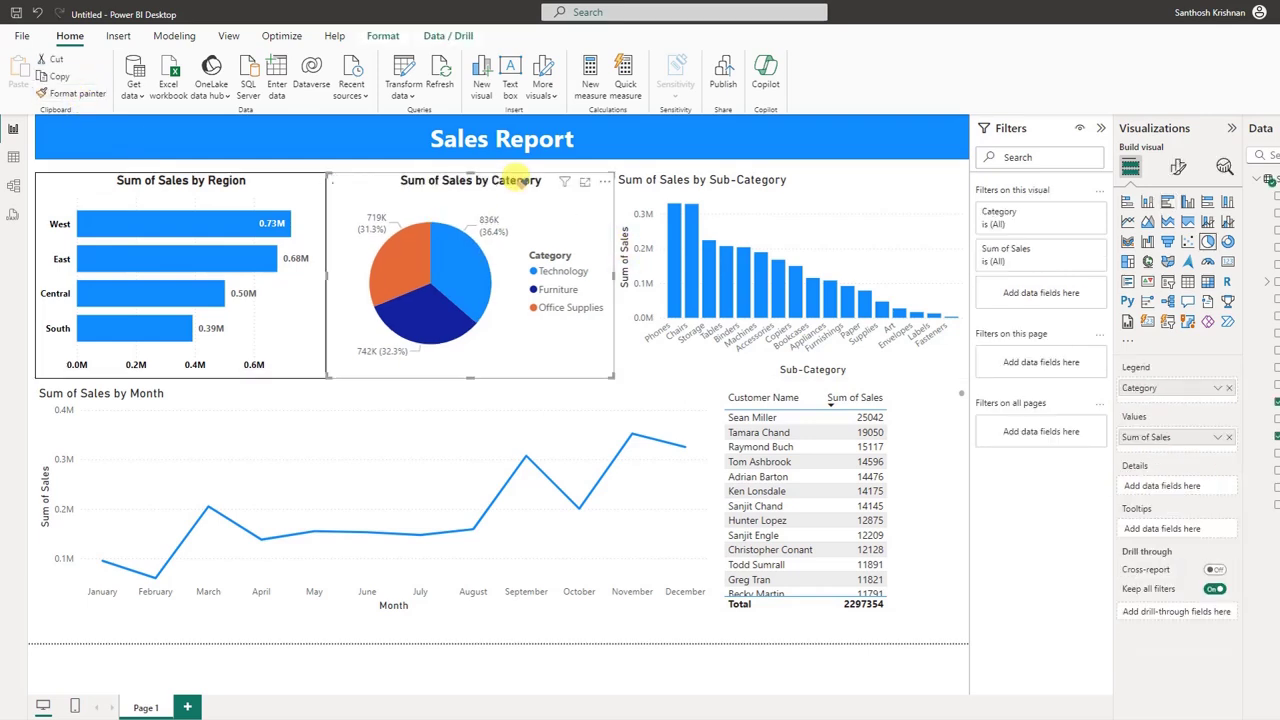
{"action": "left_click", "coordinate": [255, 204]}
{"action": "left_click", "coordinate": [78, 94]}
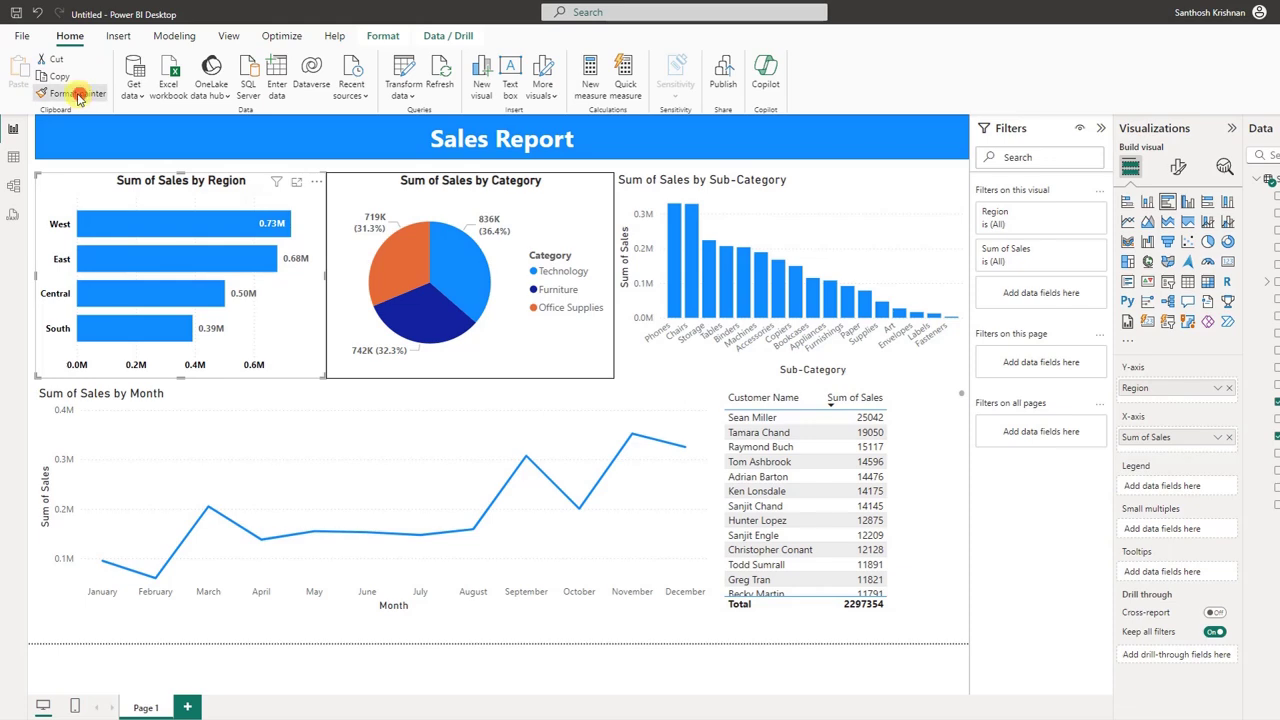
{"action": "left_click", "coordinate": [836, 194]}
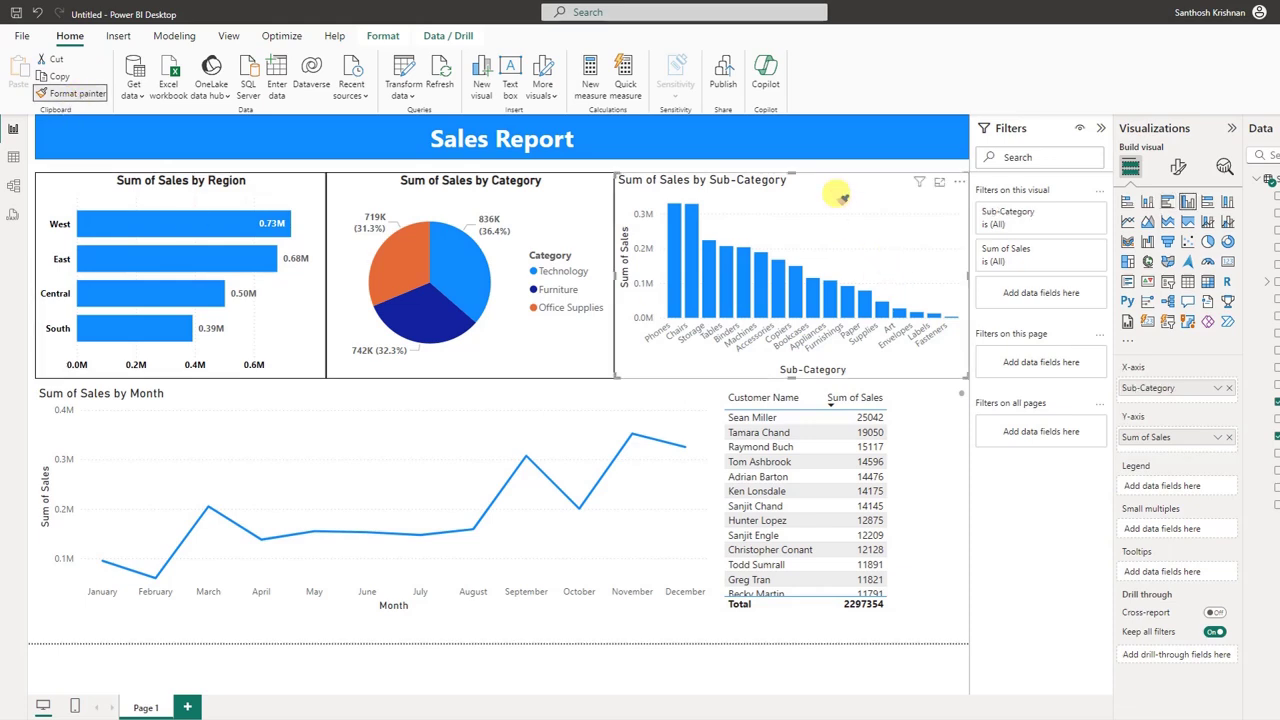
- Paint the same formatting onto the Month chart and customer table, then cross-filter to Technology
{"action": "left_click", "coordinate": [51, 193]}
{"action": "left_click", "coordinate": [66, 93]}
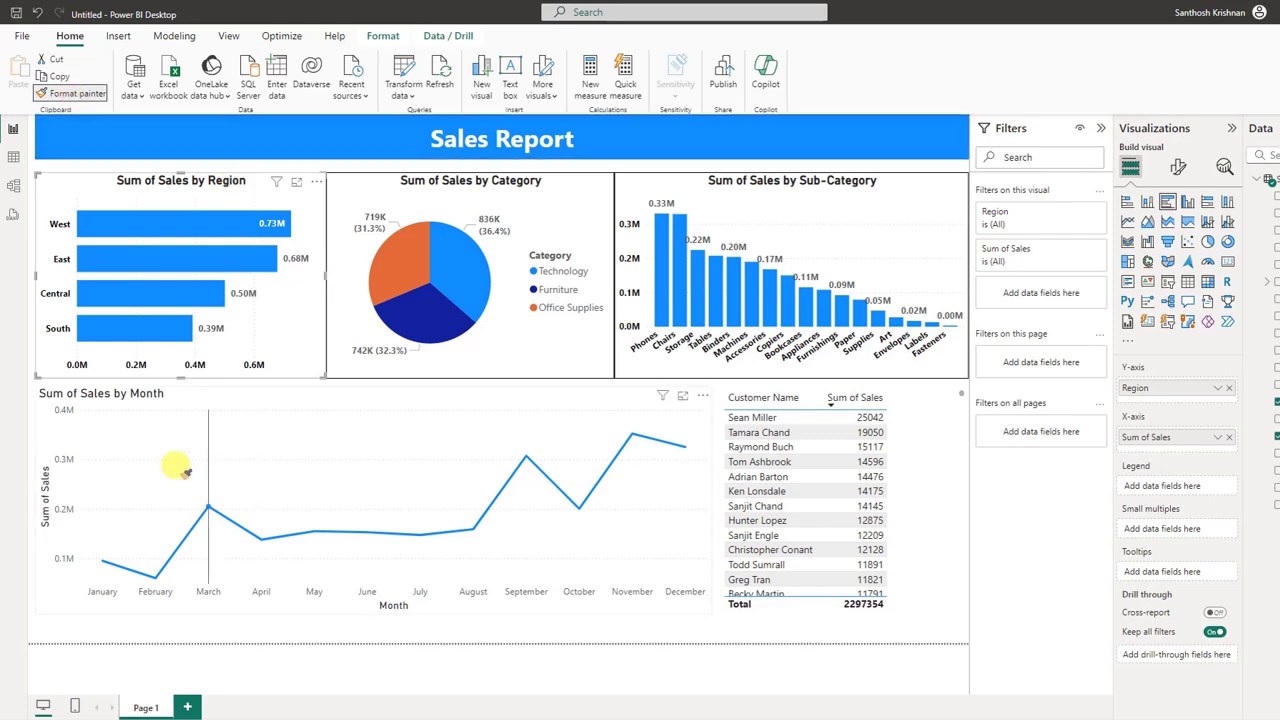
{"action": "left_click", "coordinate": [177, 402]}
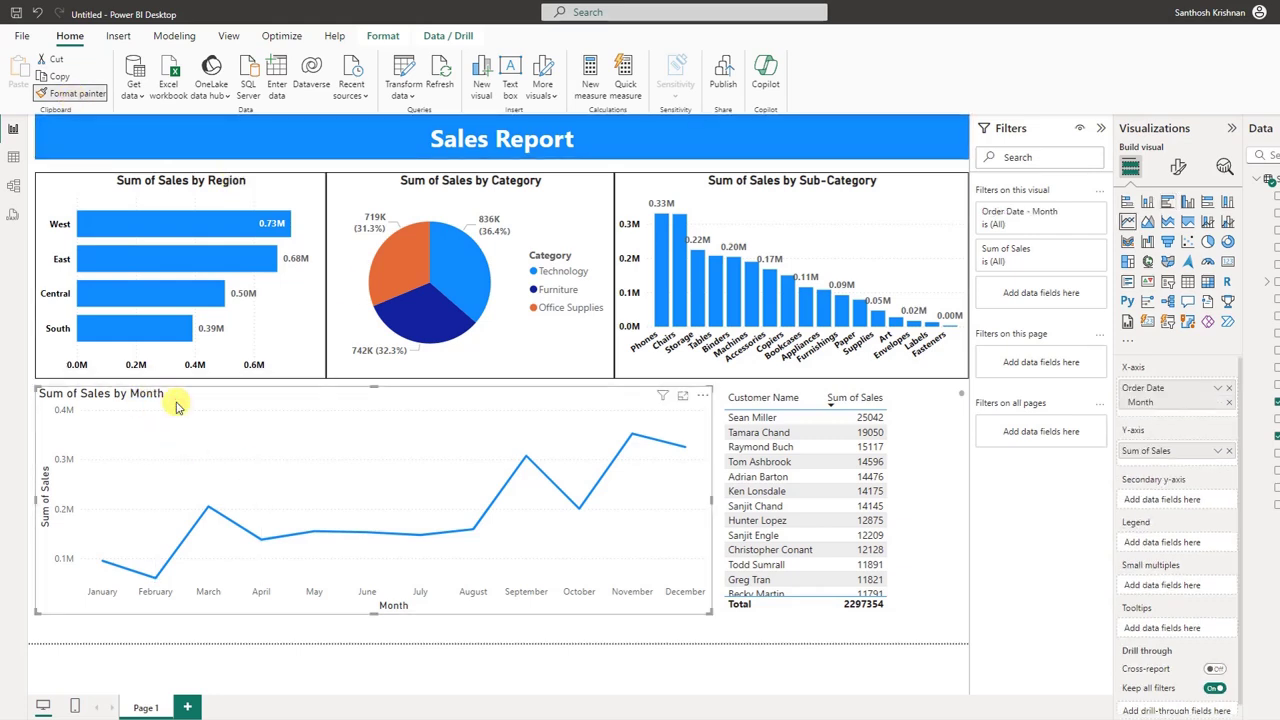
{"action": "left_click", "coordinate": [99, 130]}
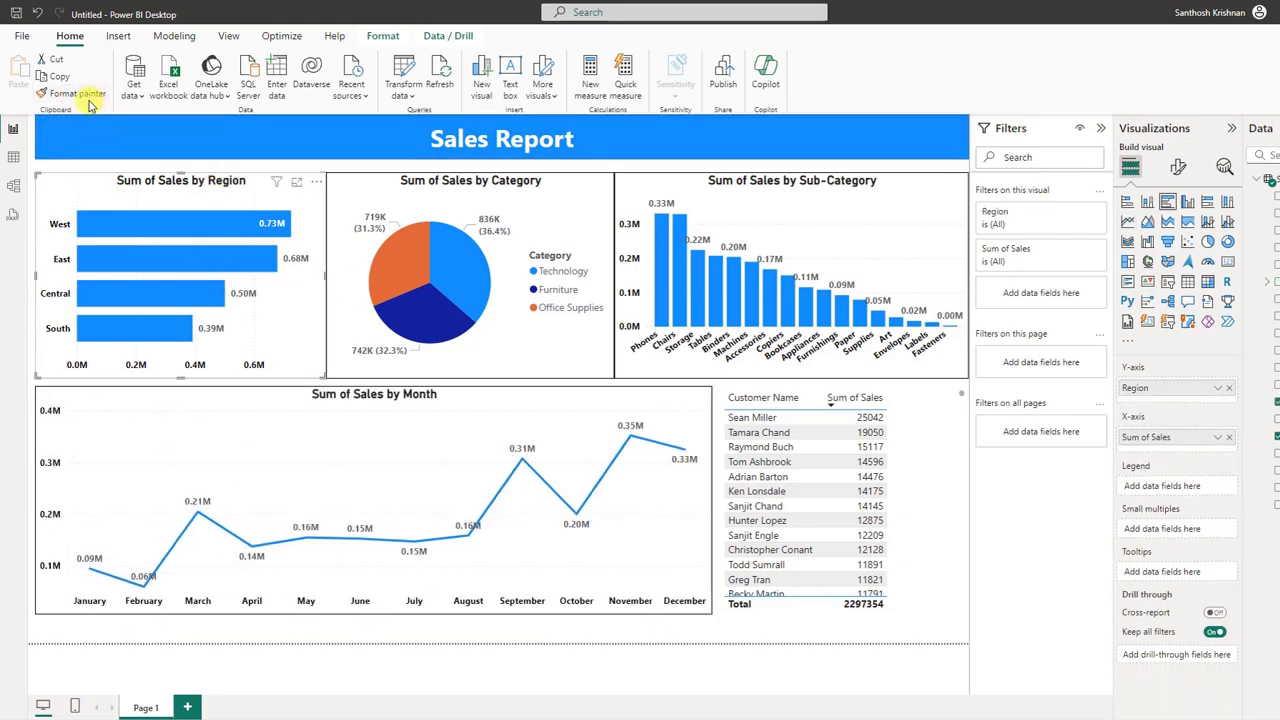
{"action": "left_click", "coordinate": [88, 100]}
{"action": "left_click", "coordinate": [860, 412]}
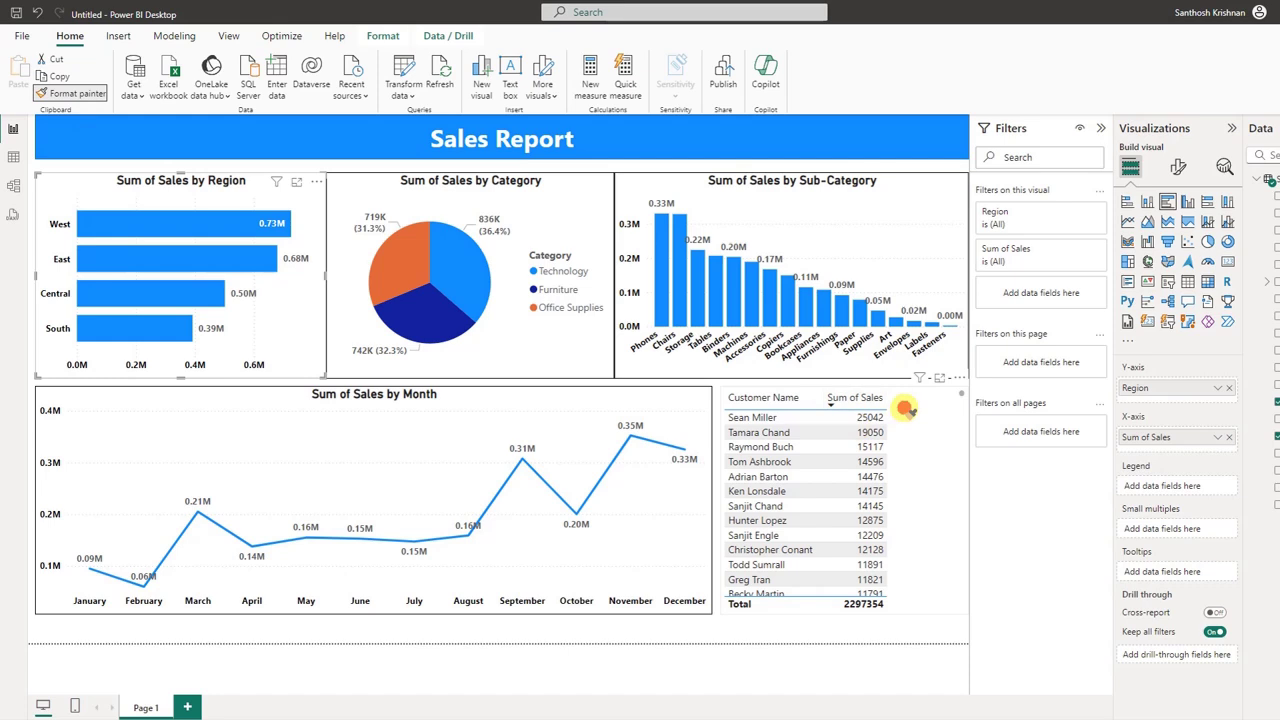
{"action": "left_click", "coordinate": [557, 320]}
{"action": "left_click", "coordinate": [547, 399]}
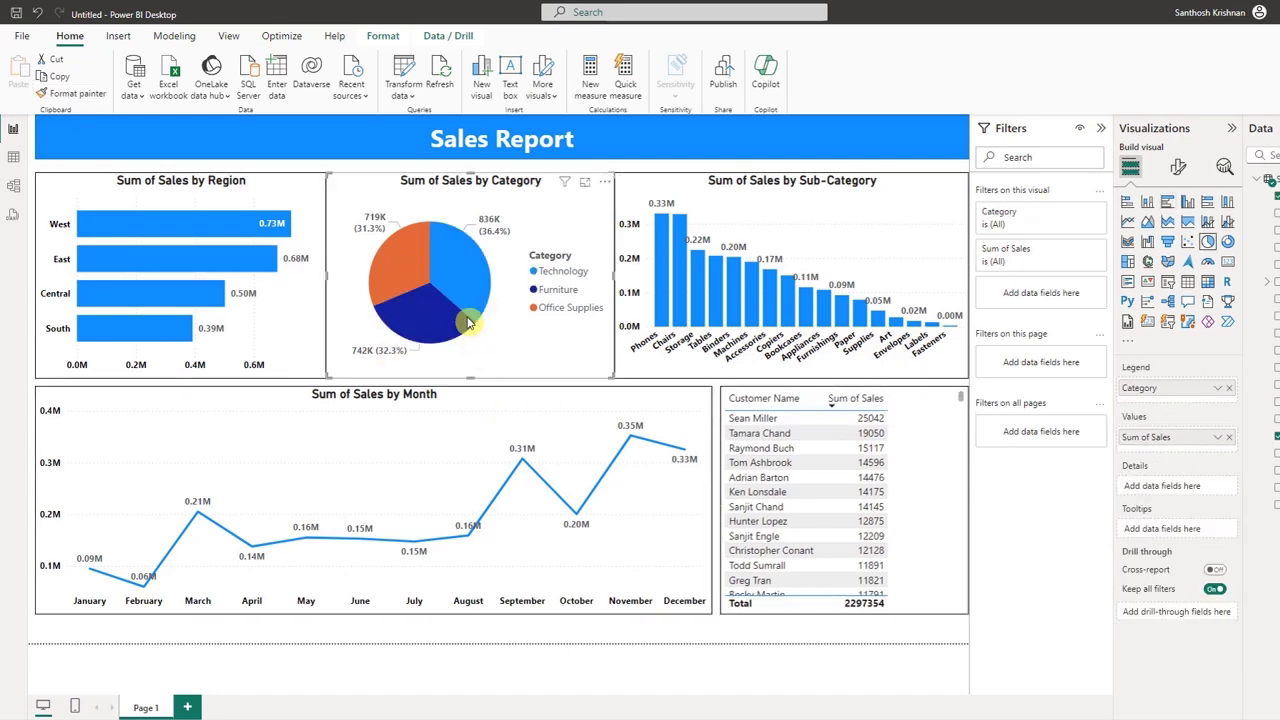
{"action": "left_click", "coordinate": [455, 265]}
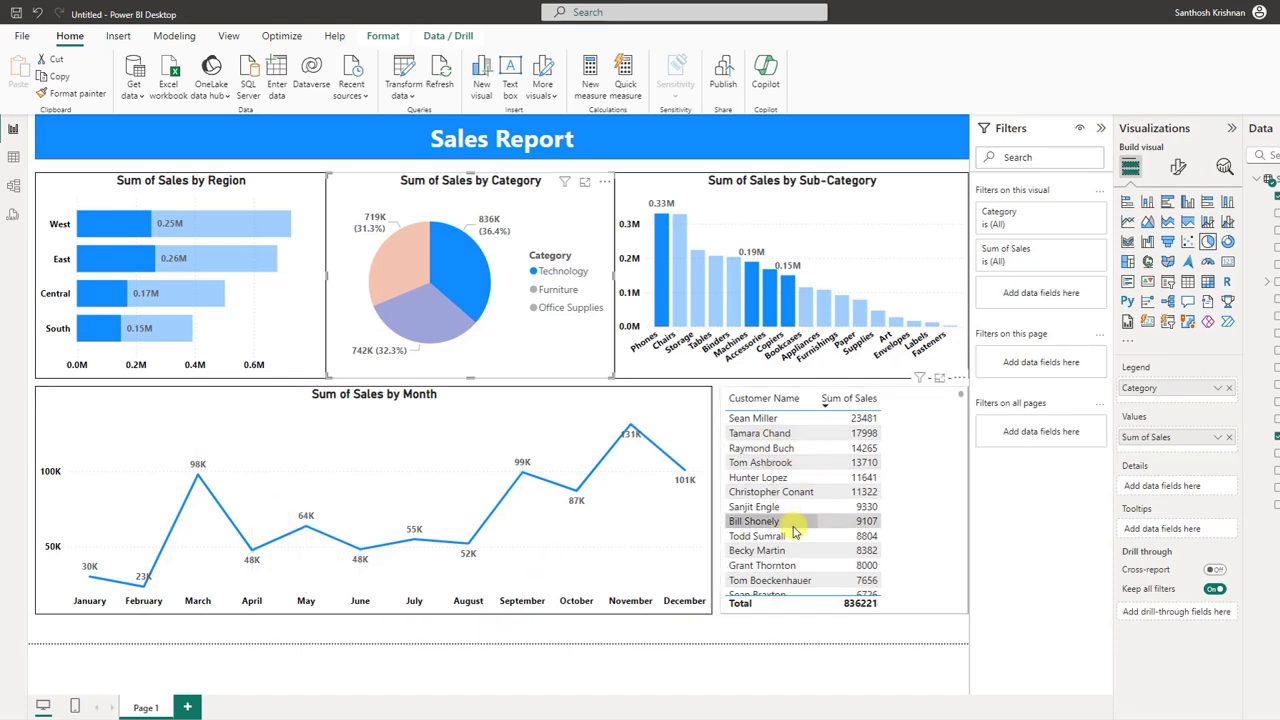
- Click the Technology pie slice again so all visuals return to the 2297354 sales total
{"action": "left_click", "coordinate": [463, 268]}
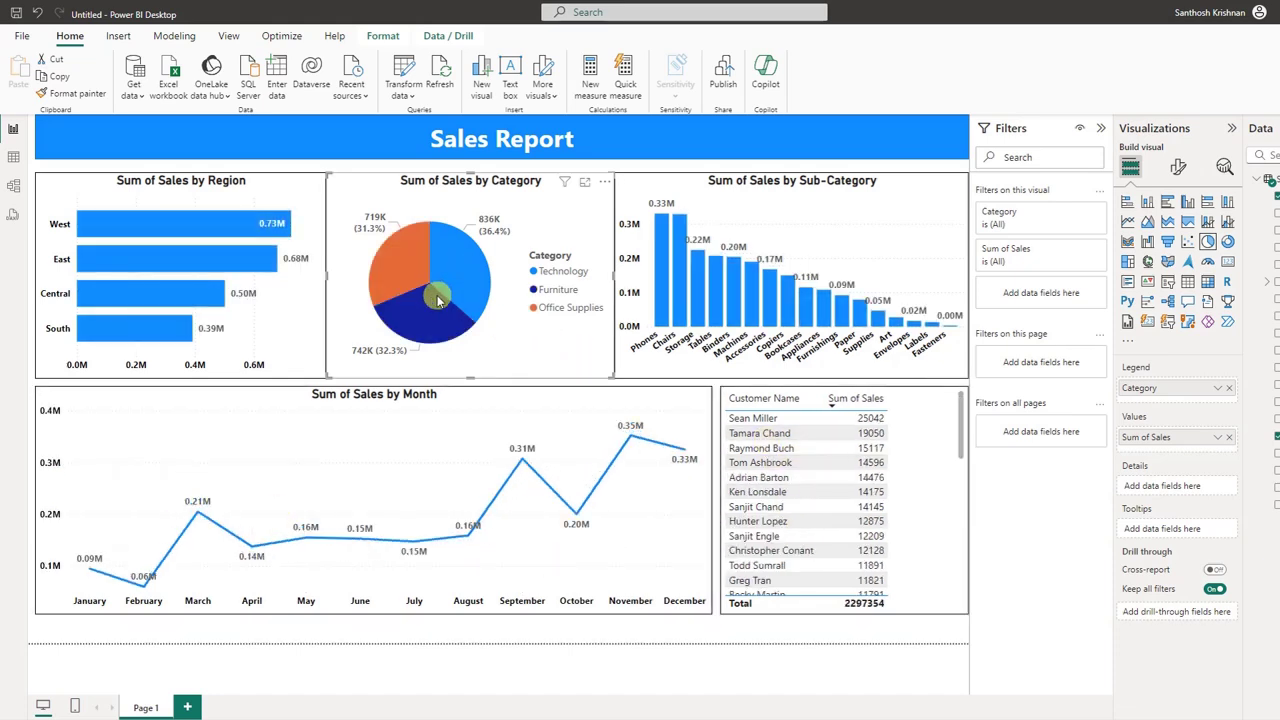
- Click empty canvas to deselect the pie chart, leaving the finished Sales Report page
{"action": "left_click", "coordinate": [622, 167]}
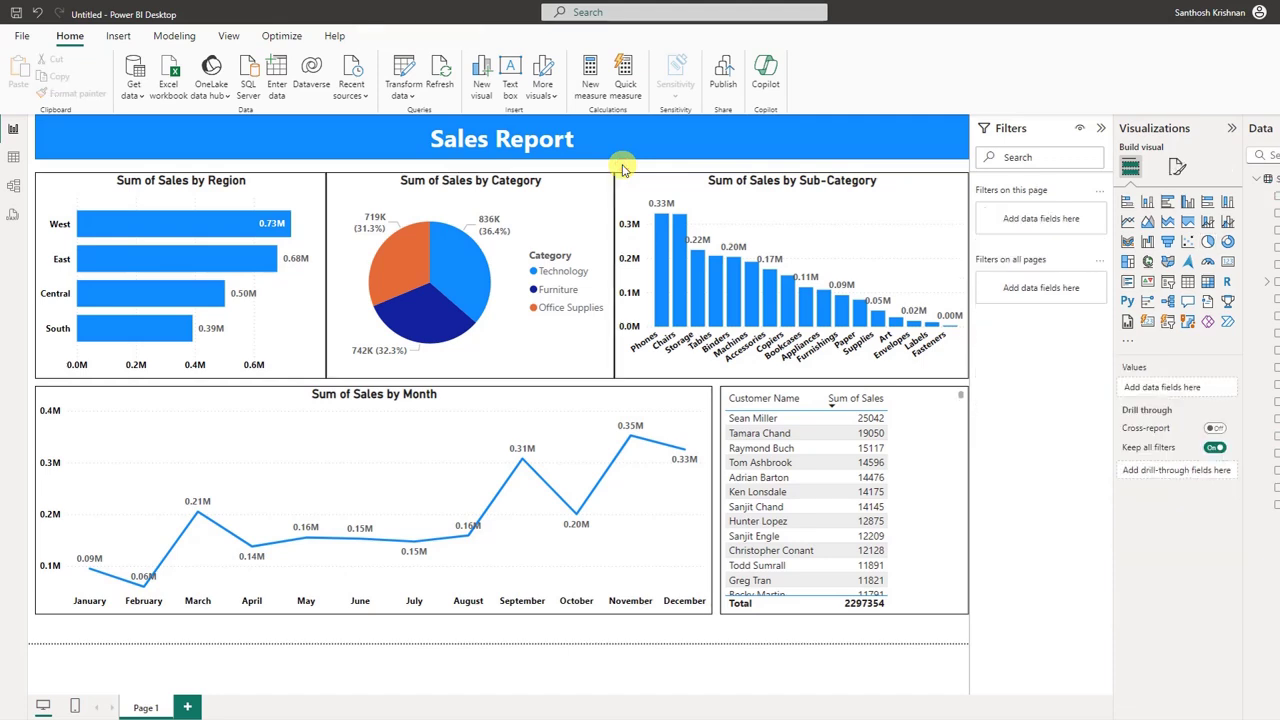